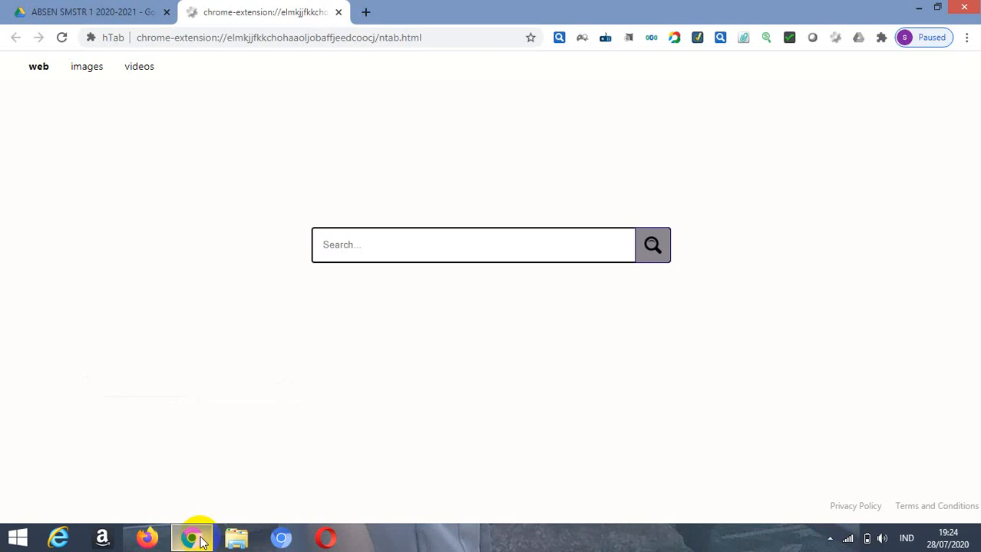
Step: Search the web for google classroom and open the Google Classroom sign-in result
left_click(335, 244)
type("Goo")
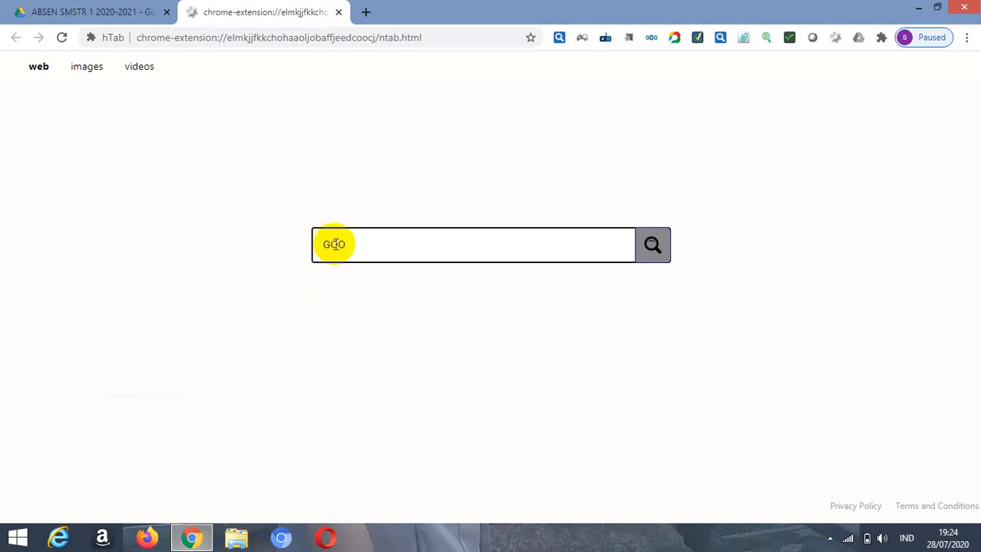
type("GLE C")
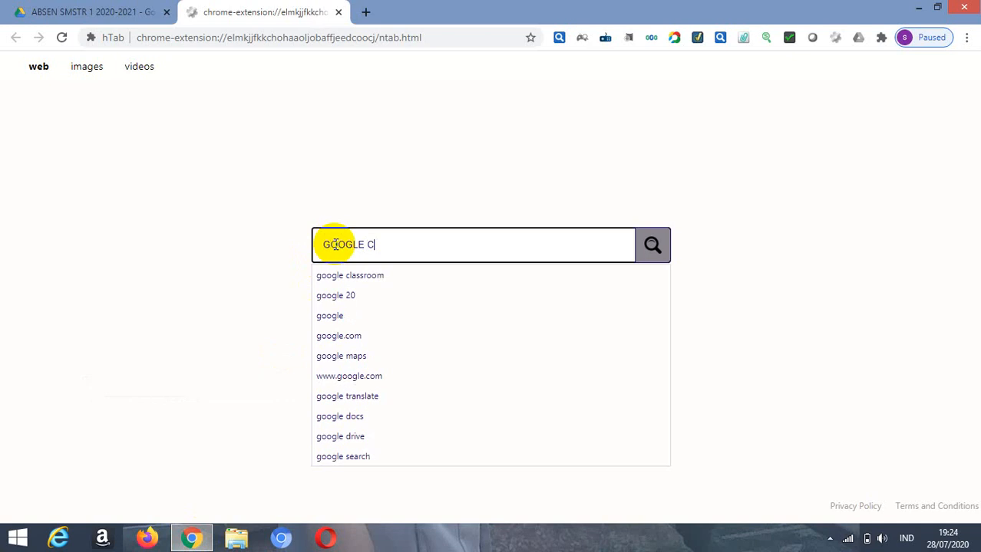
left_click(352, 275)
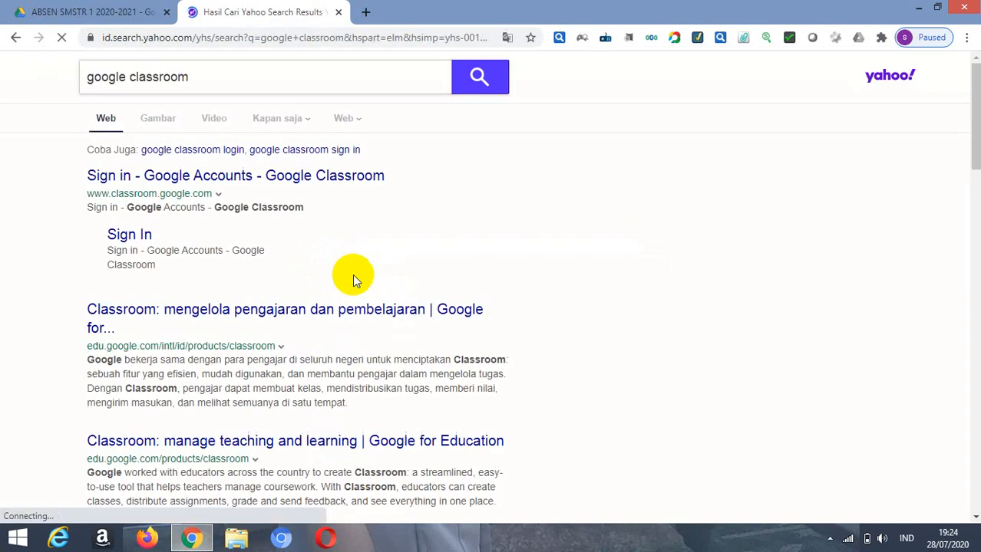
left_click(151, 179)
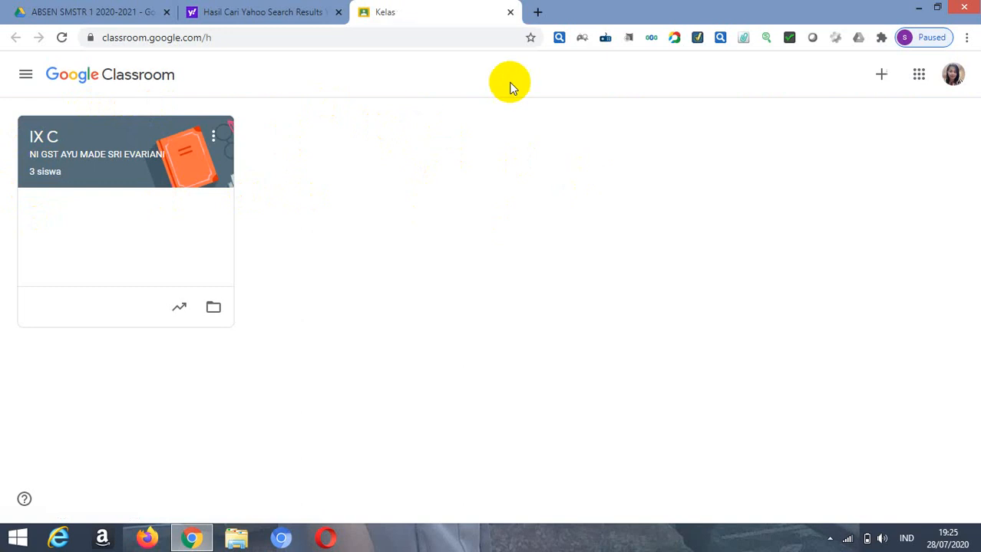
Step: Start creating a new class and accept the notice about using Classroom at a school with students
left_click(882, 76)
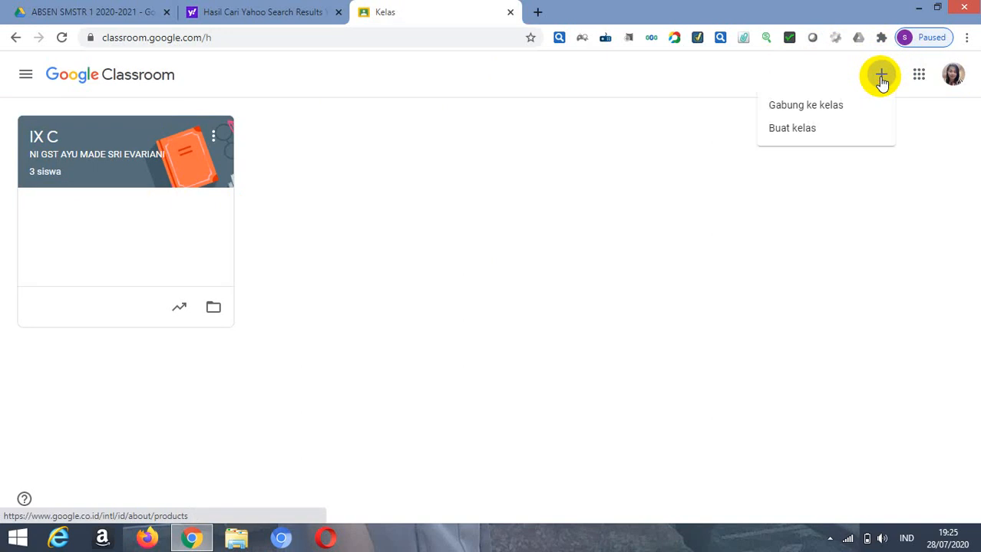
left_click(798, 131)
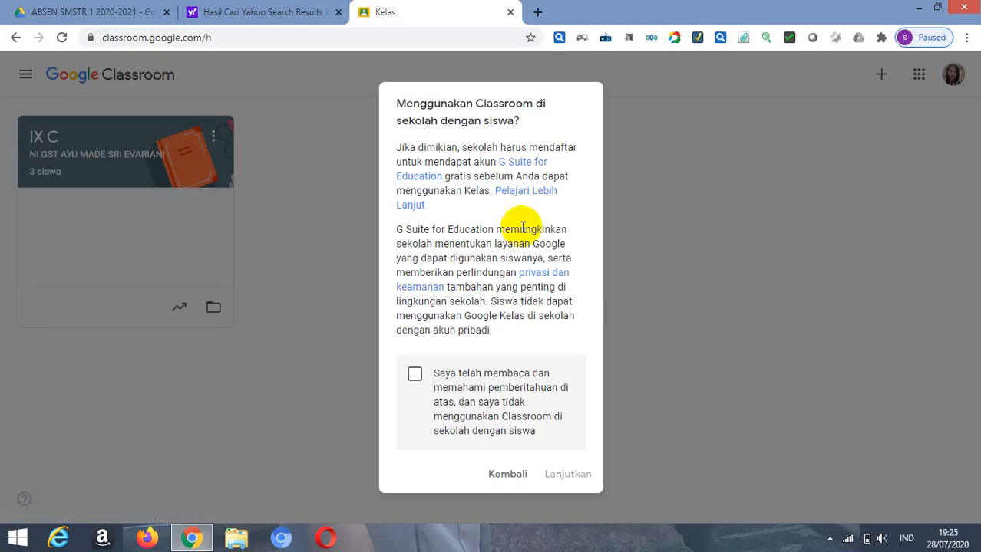
left_click(415, 376)
left_click(564, 475)
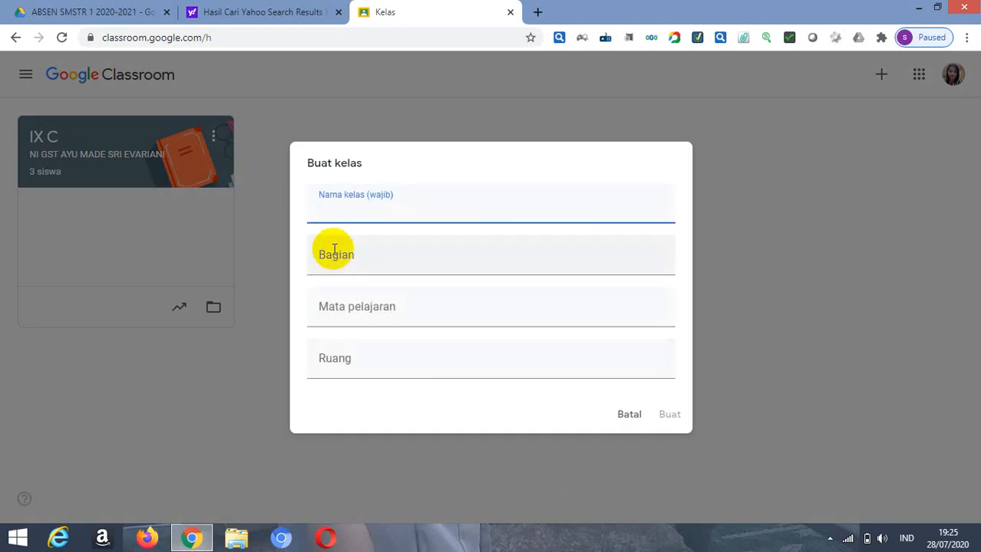
Step: Enter IX A as the name of the new class
type("IX A")
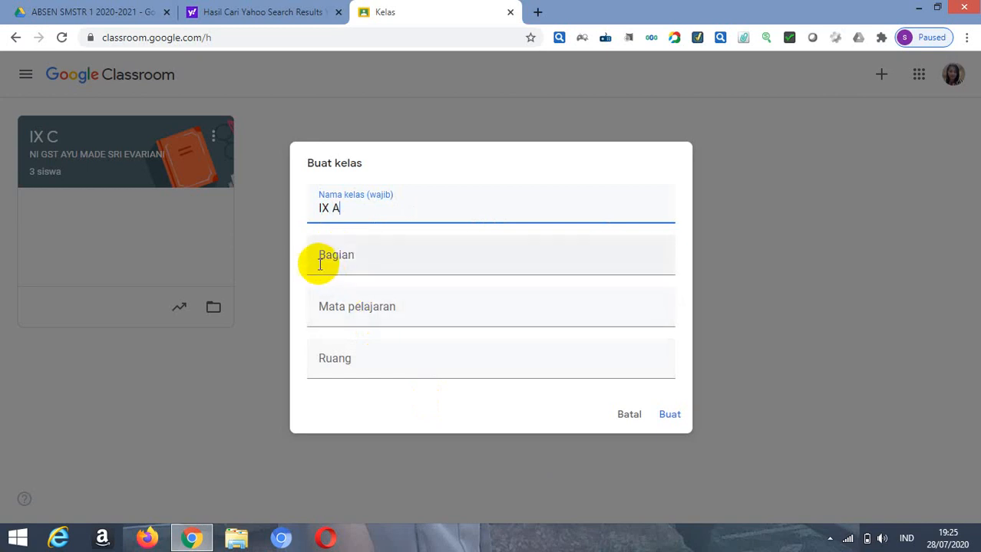
Step: Fill in the class section (Bagian) with the teacher's full name and academic titles
left_click(321, 266)
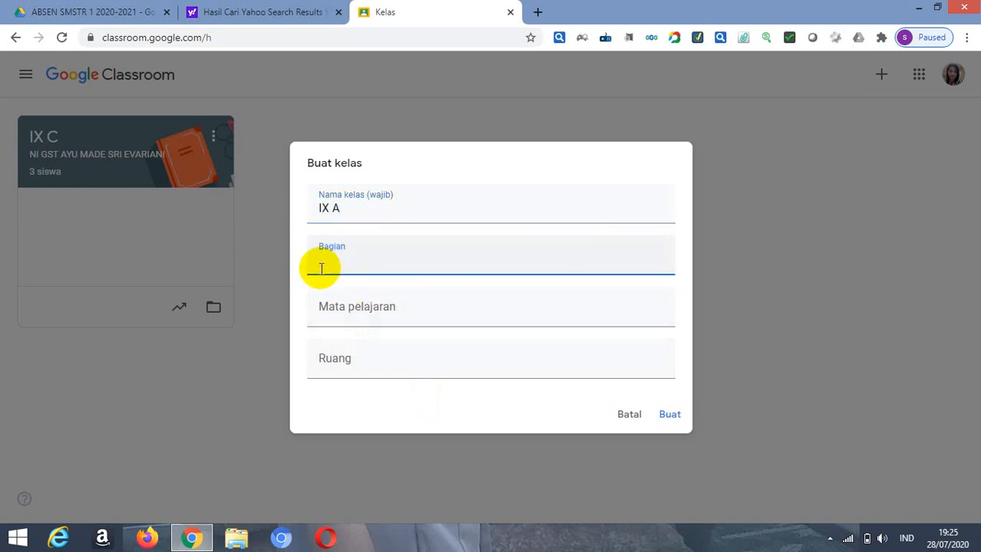
type("NI GST AYU ")
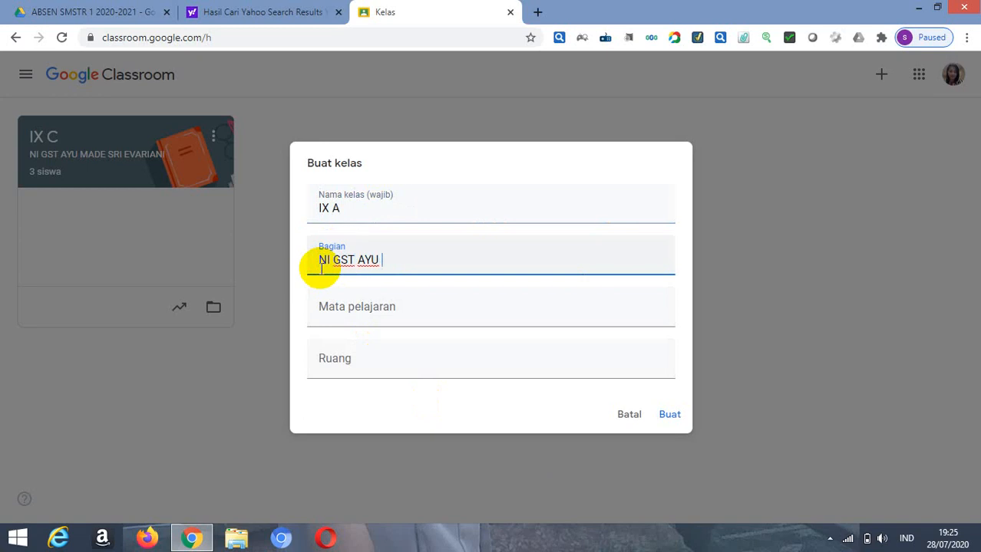
type("MADE SRI EV")
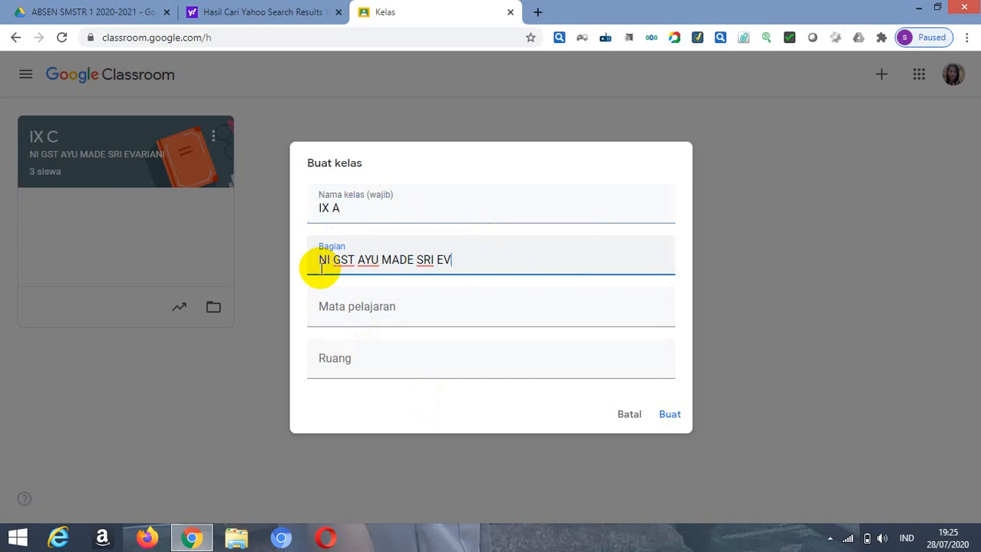
type("ARIANI, SE.")
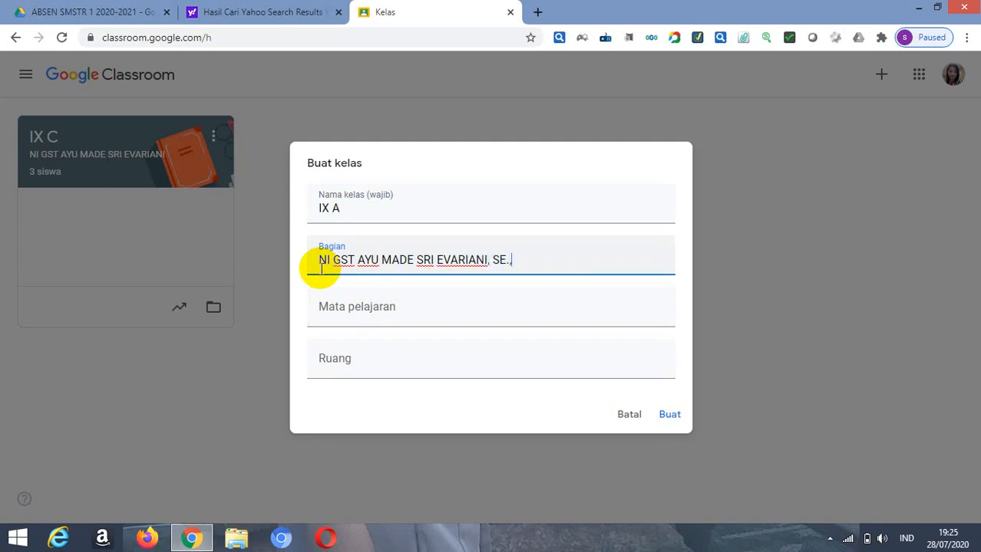
type(",M.Pd")
Step: Set the subject to IPS and the room to SEMESTER GANJIL 2020 - 2021, and create the class
left_click(324, 313)
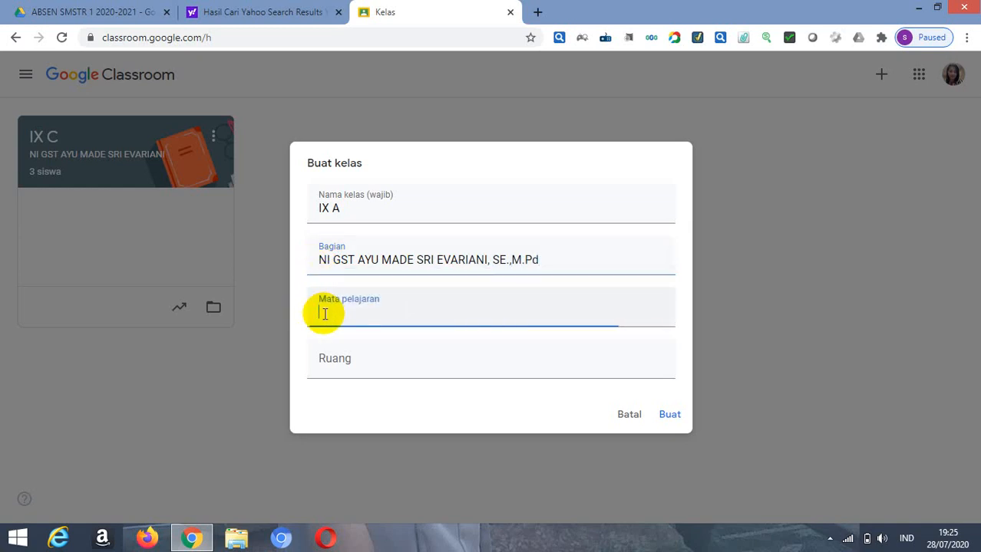
type("IPS")
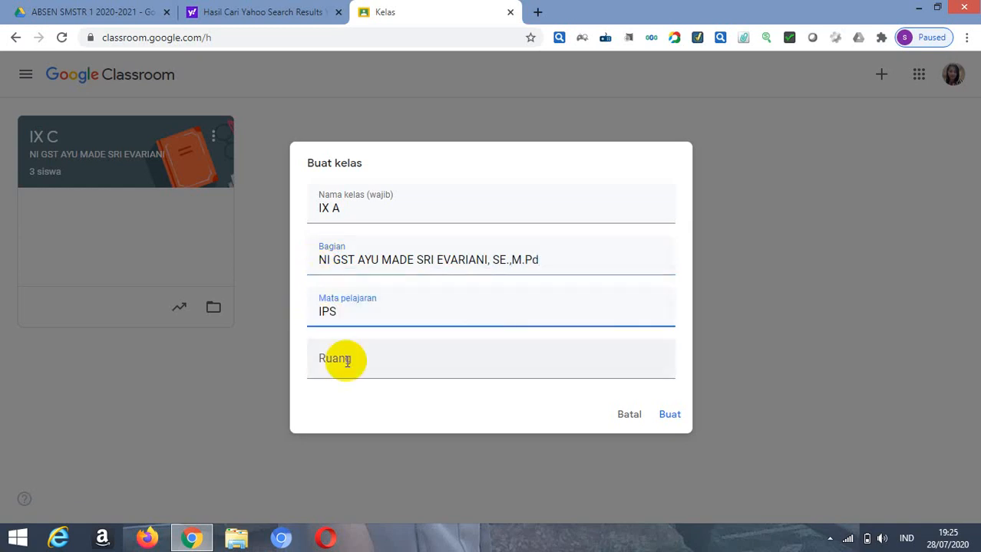
left_click(328, 360)
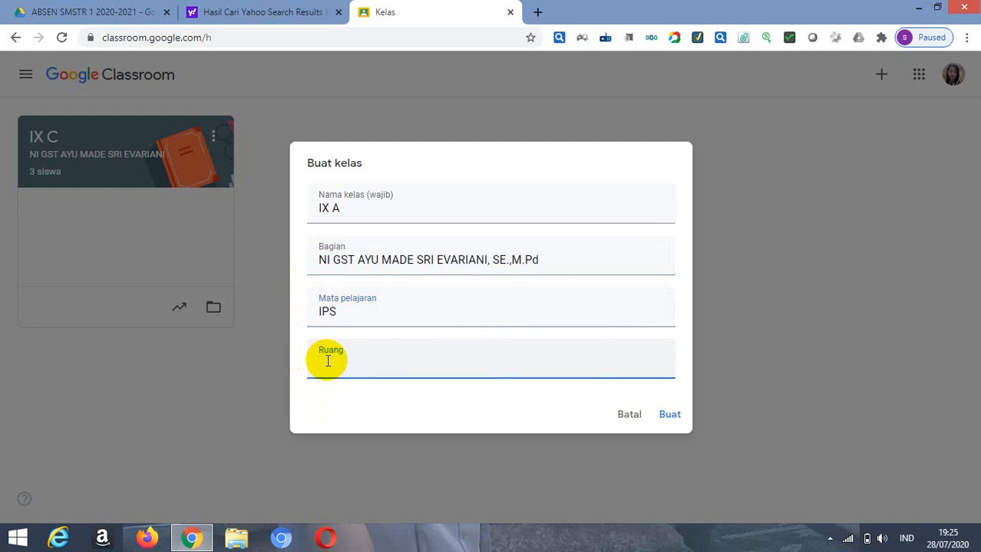
type("SEMESTER GANJI")
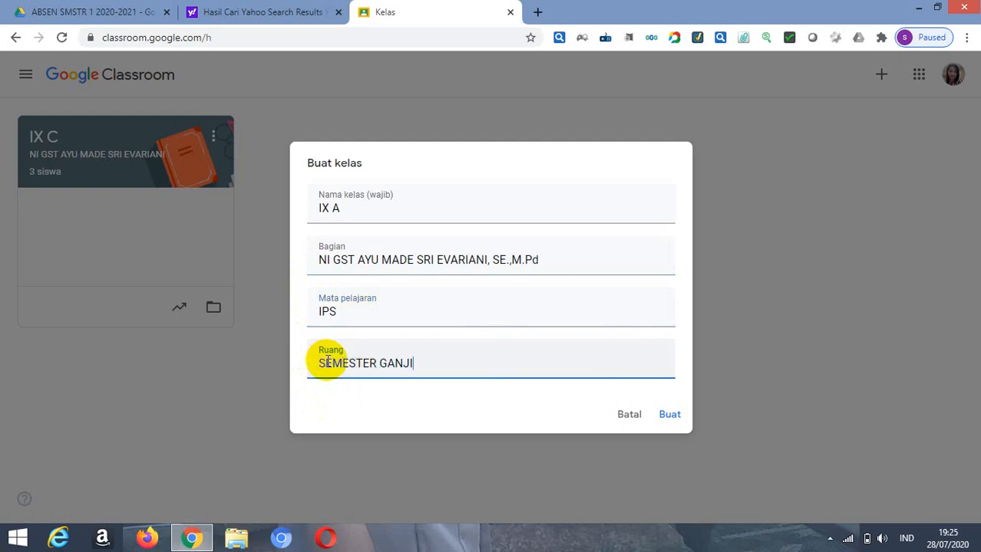
type("L 2020 - 2021")
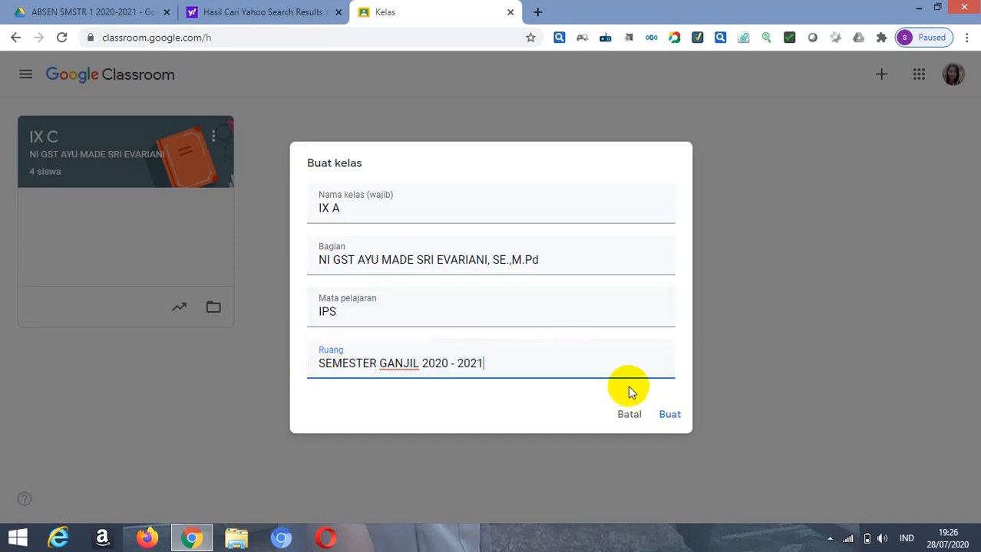
left_click(665, 416)
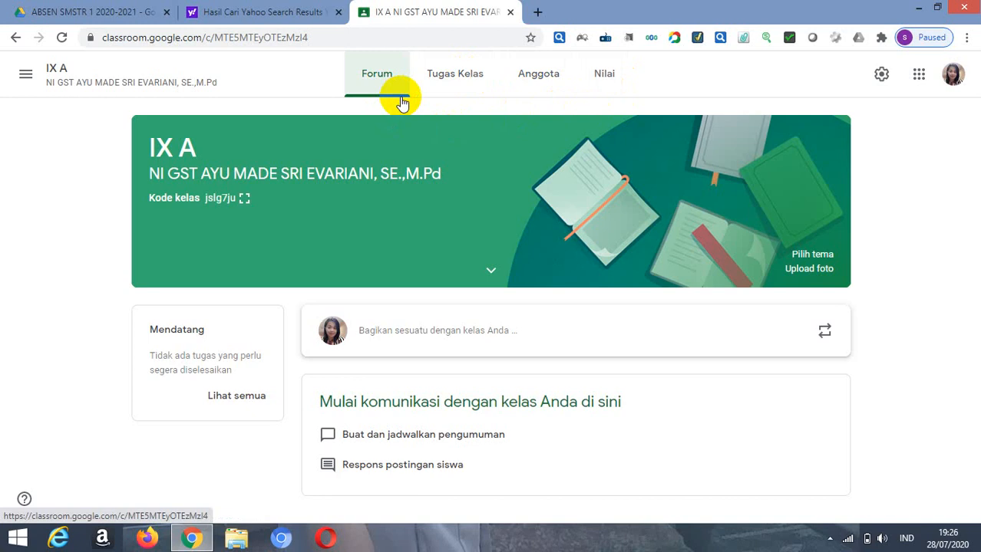
Step: Create a quiz assignment (Tugas kuis) in the IX A class's classwork and title it ABSENSI LATIHAN
left_click(452, 79)
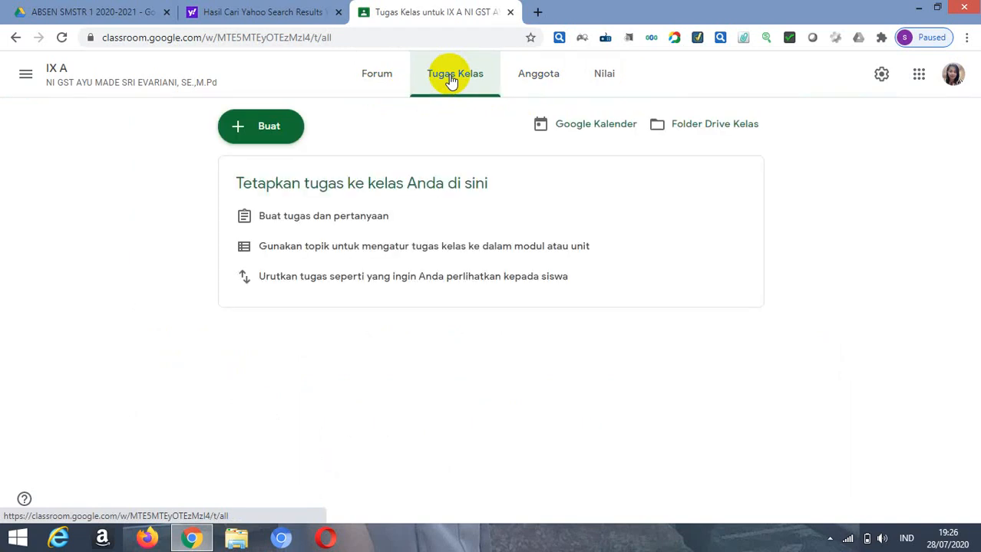
left_click(240, 135)
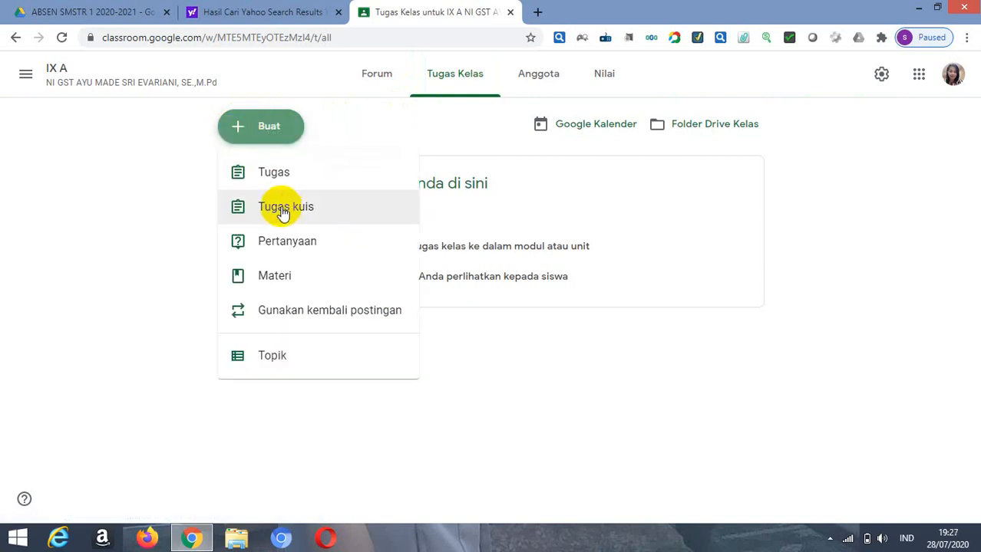
left_click(281, 216)
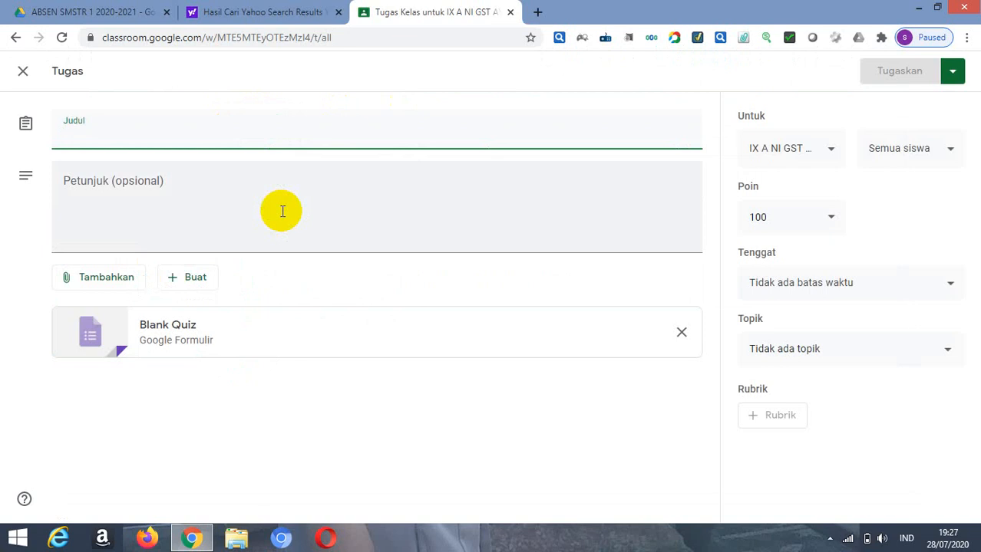
type("ABSEN")
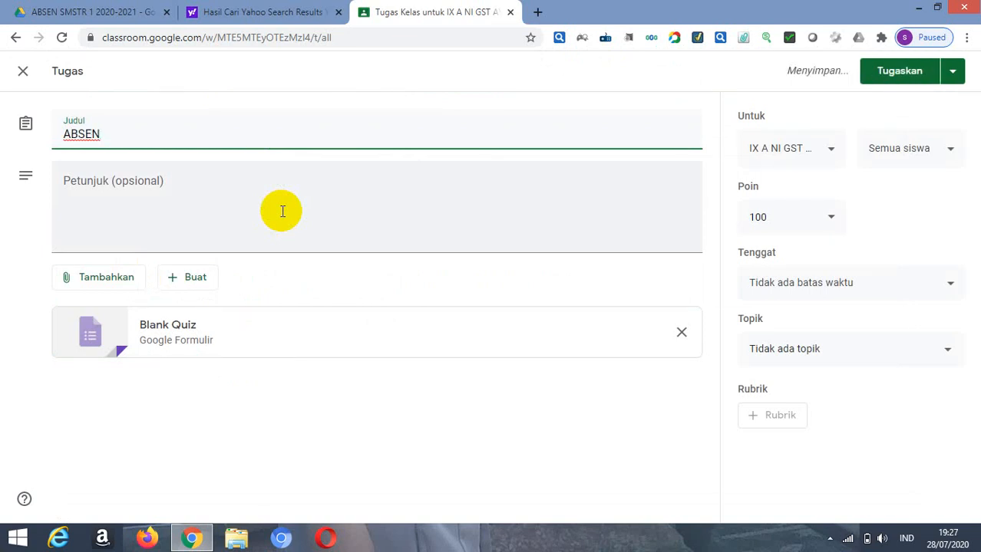
type("SI")
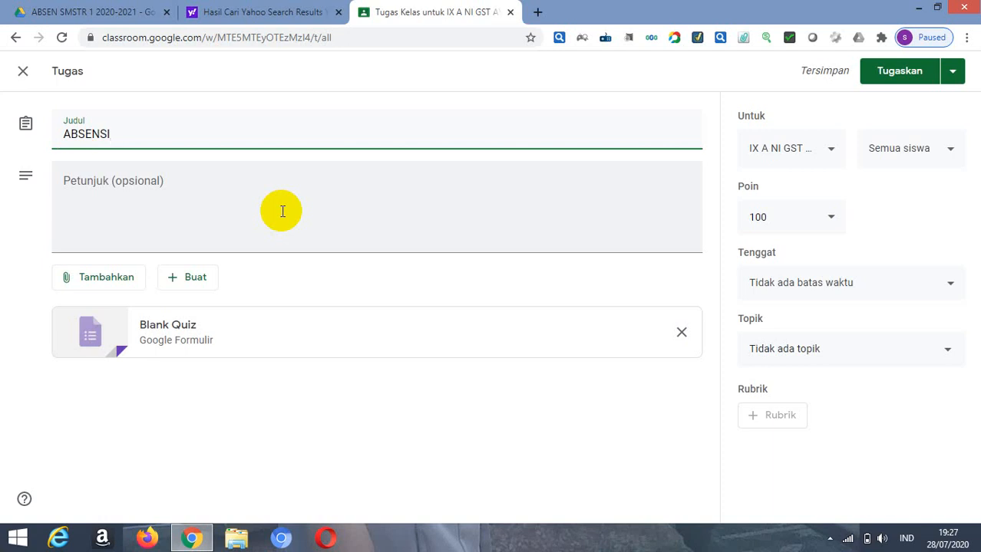
type(" LATIHAN")
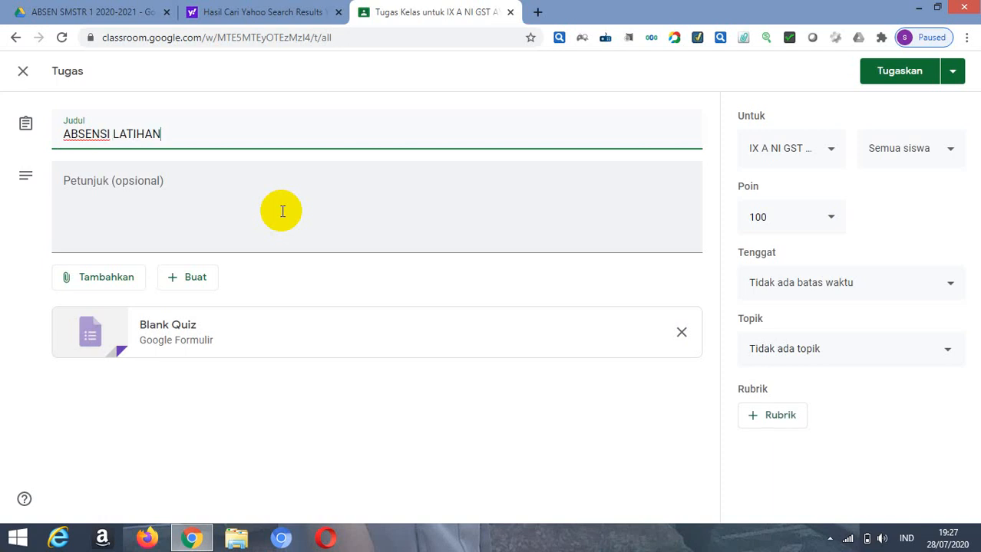
Step: Add the instructions SILAKAN COBA DIISI ANAK ANAK to the assignment
left_click(96, 204)
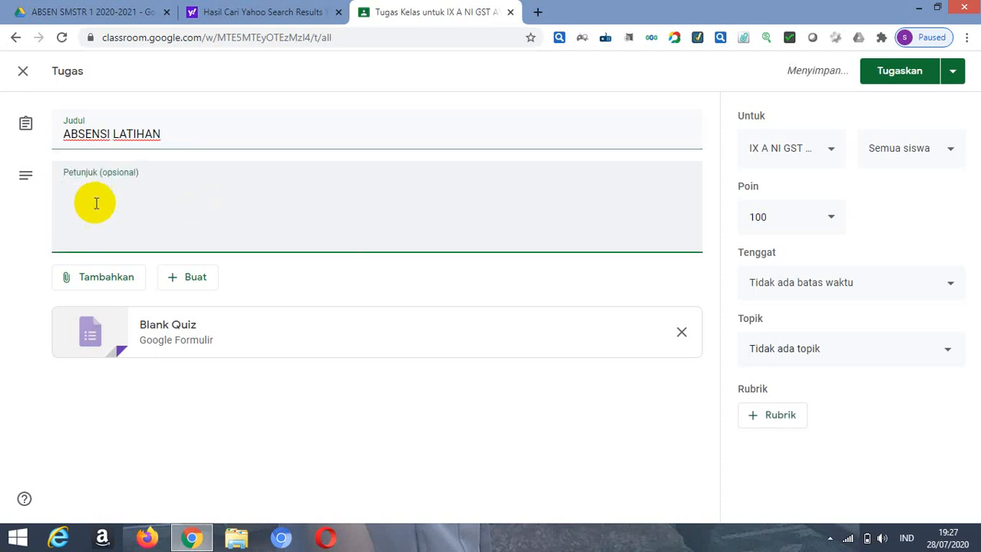
type("SILAKAN ")
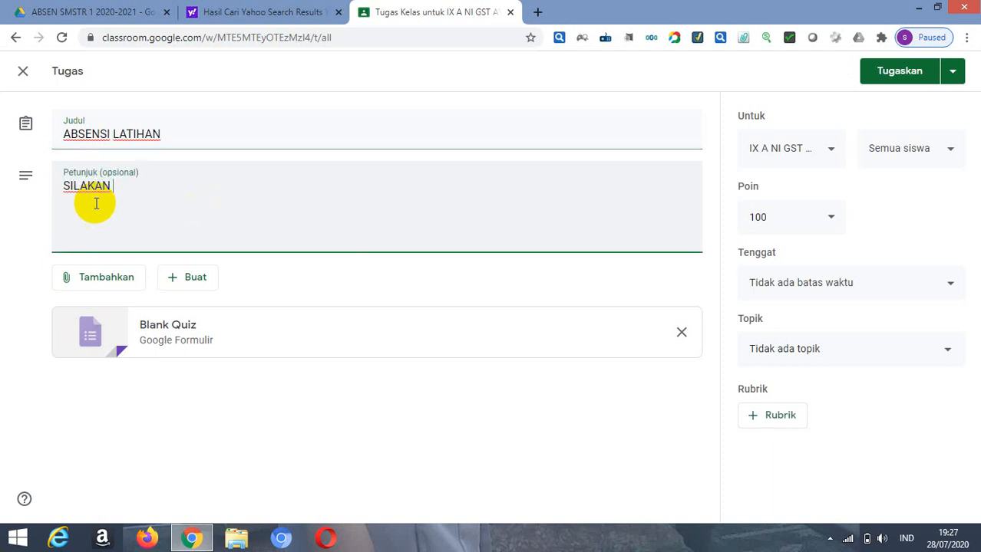
type("COBA DIIS")
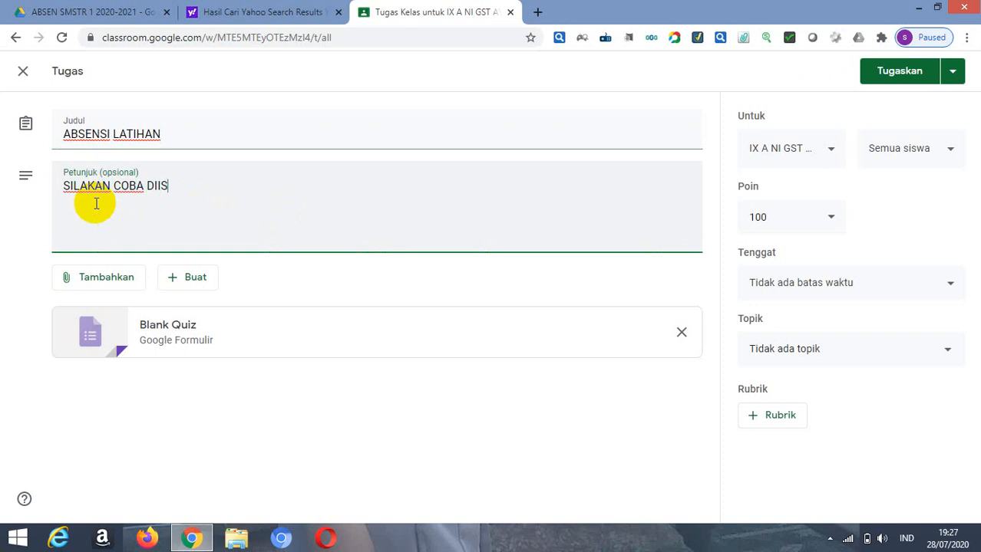
type("I ANAK ANAK")
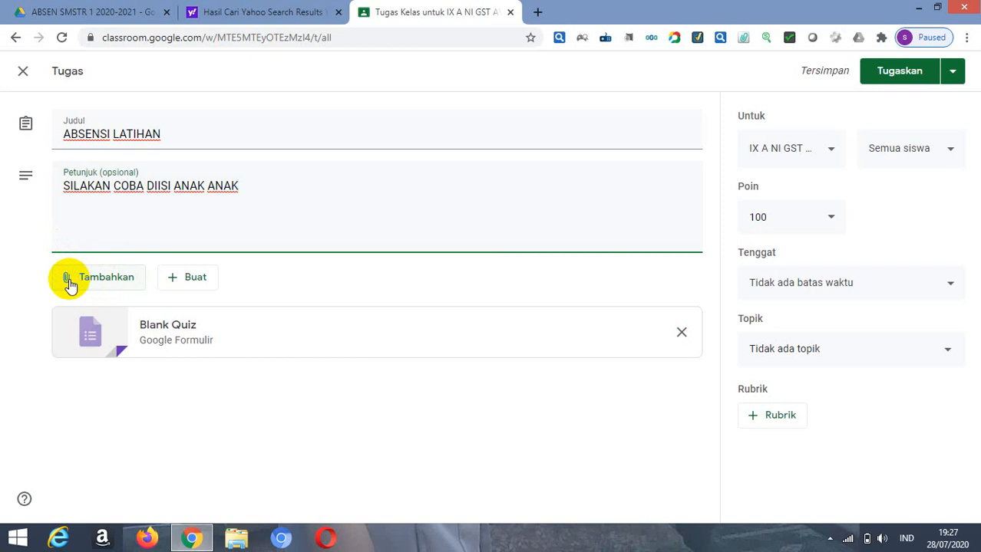
Step: Attach the LATIHAN ABSEN ONLINE form from Google Drive to the assignment
left_click(69, 285)
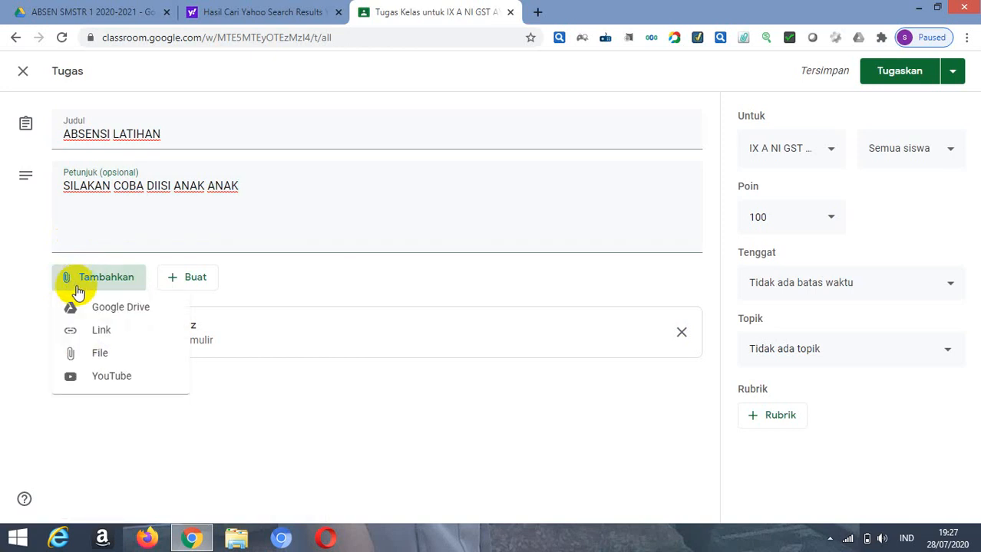
left_click(140, 314)
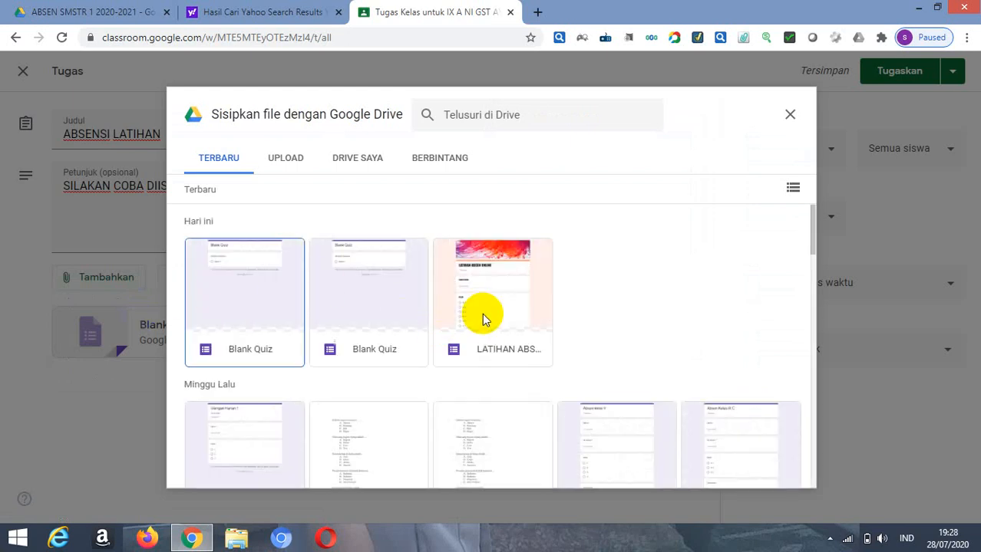
left_click(517, 355)
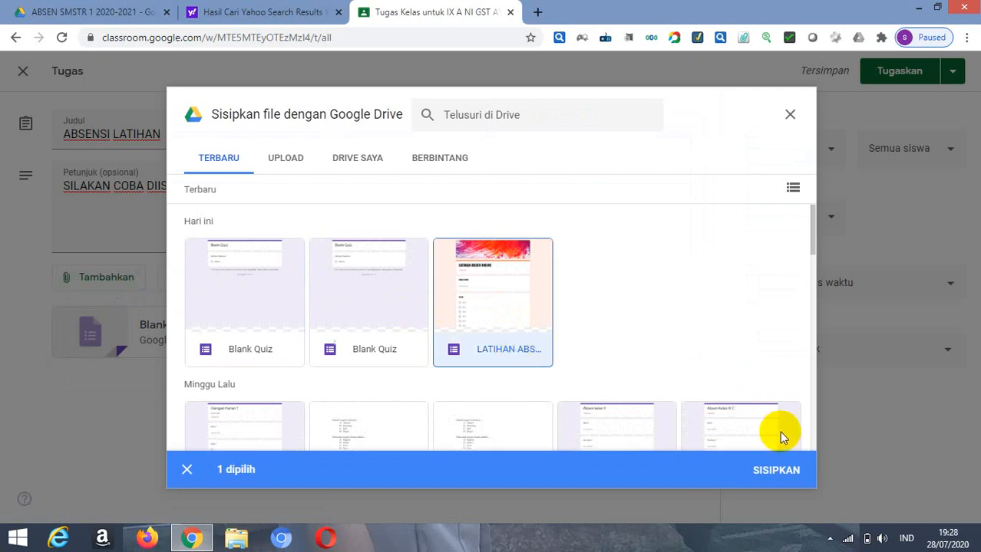
left_click(767, 473)
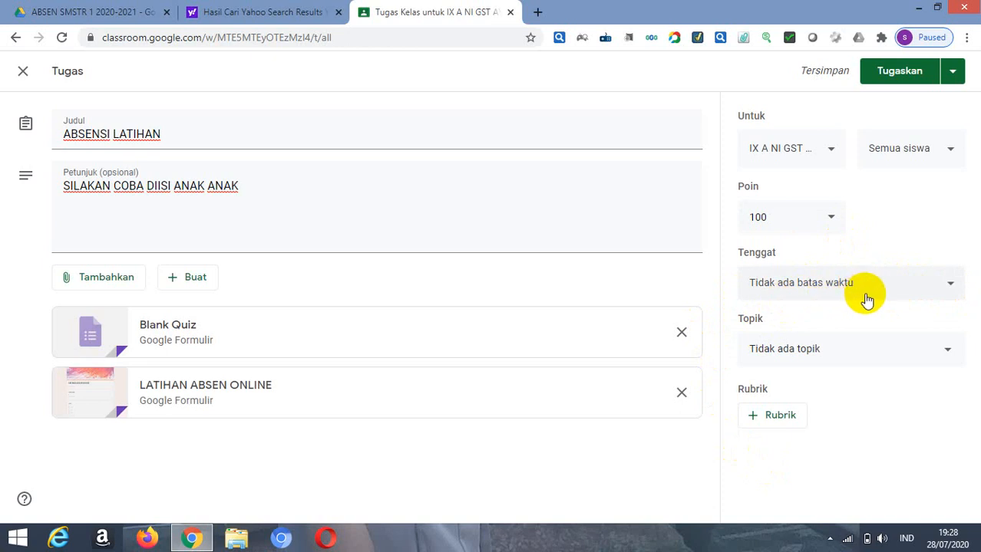
Step: Set the ABSENSI LATIHAN assignment's deadline to 30 Jul 2020 at 09.30
left_click(954, 287)
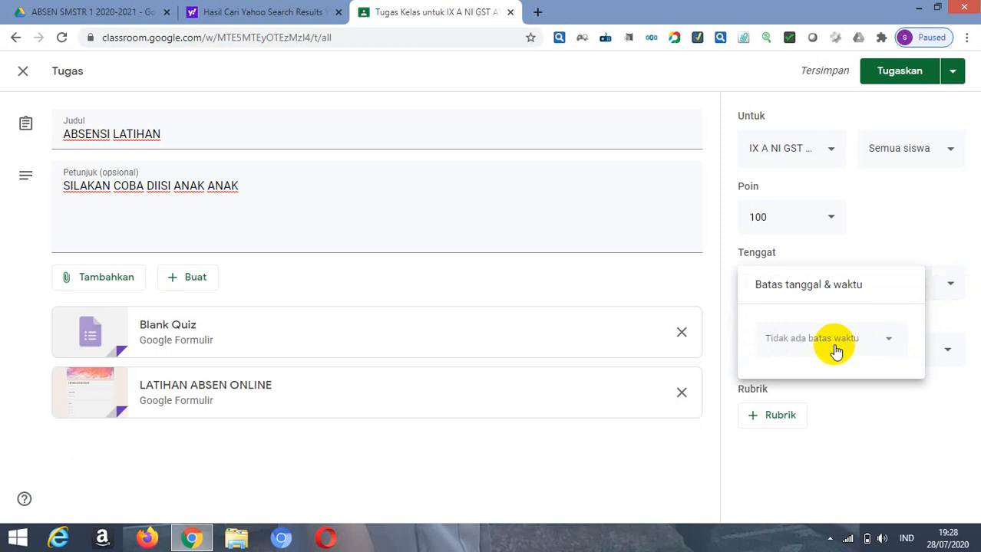
left_click(786, 351)
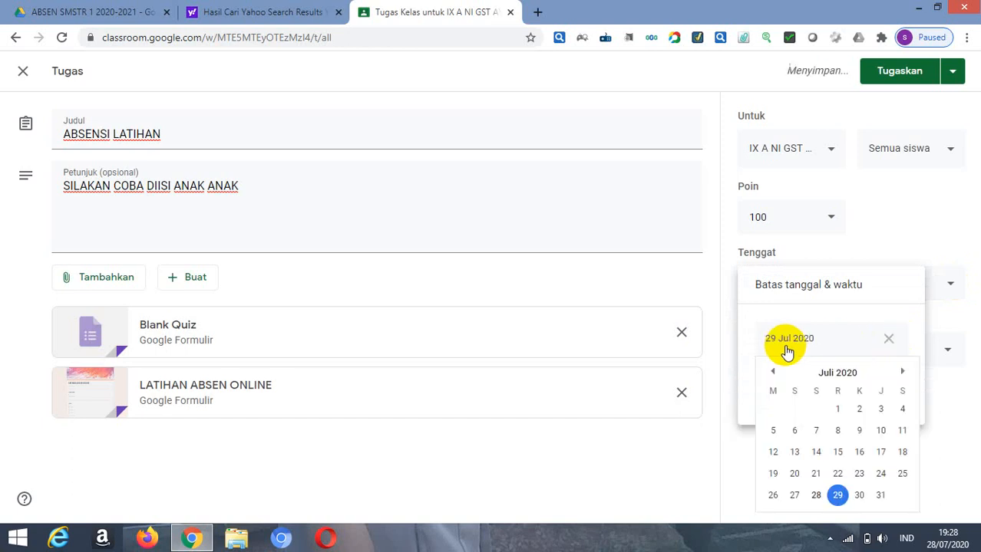
left_click(858, 497)
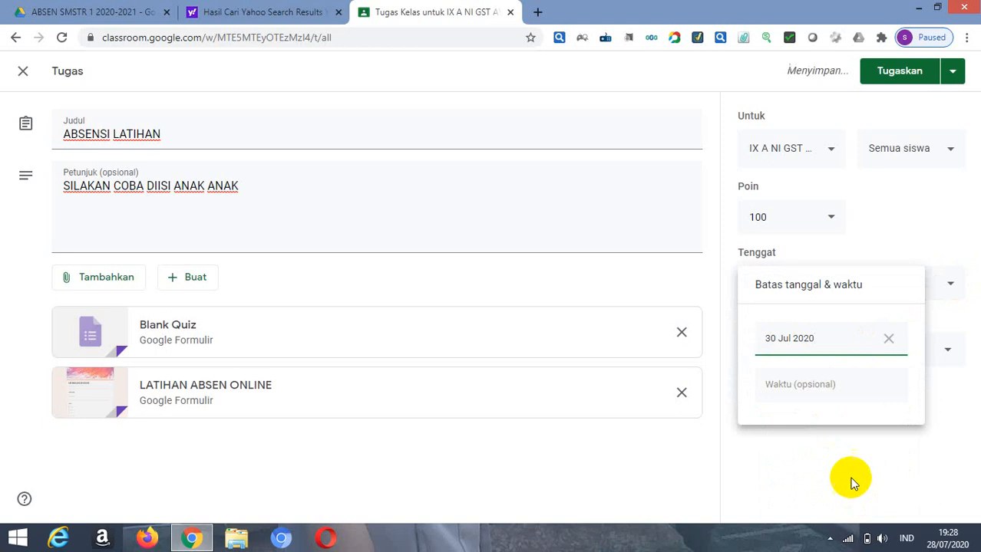
left_click(775, 390)
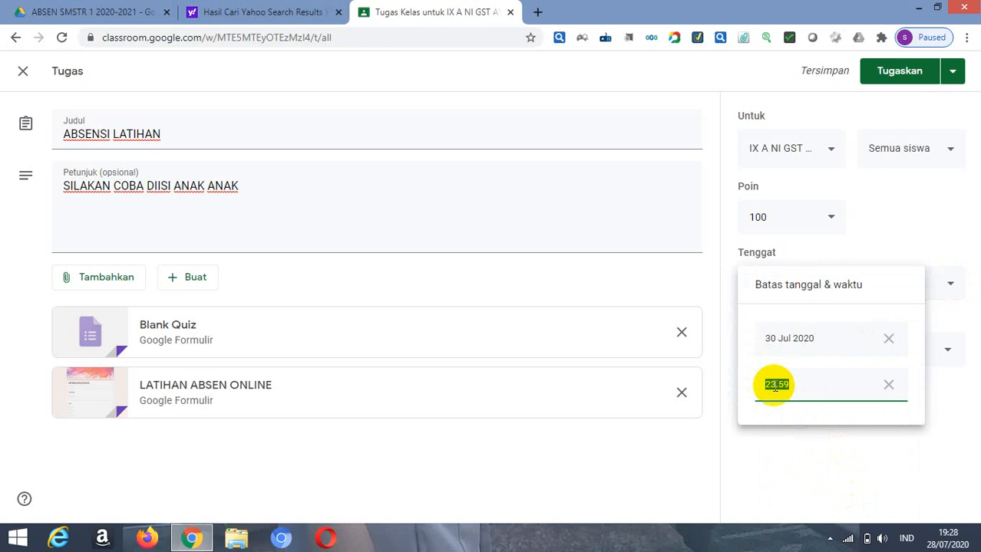
type("09.30")
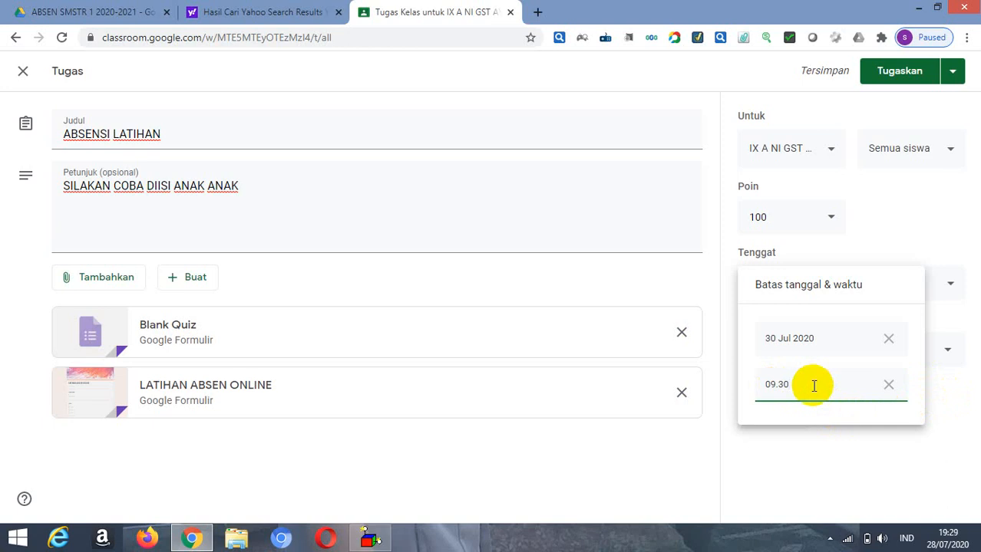
Step: Clear the due time and due date so the assignment has no deadline
left_click(888, 385)
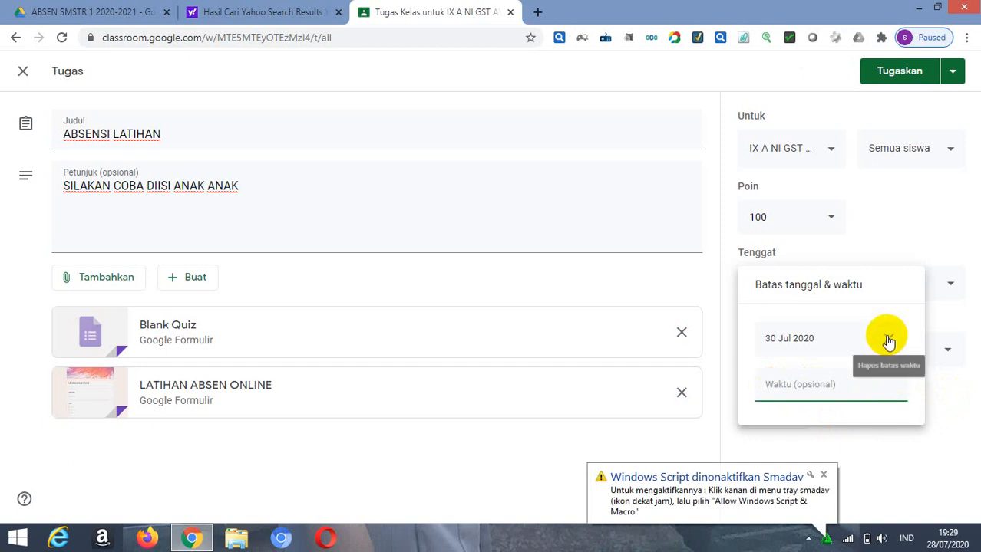
left_click(888, 340)
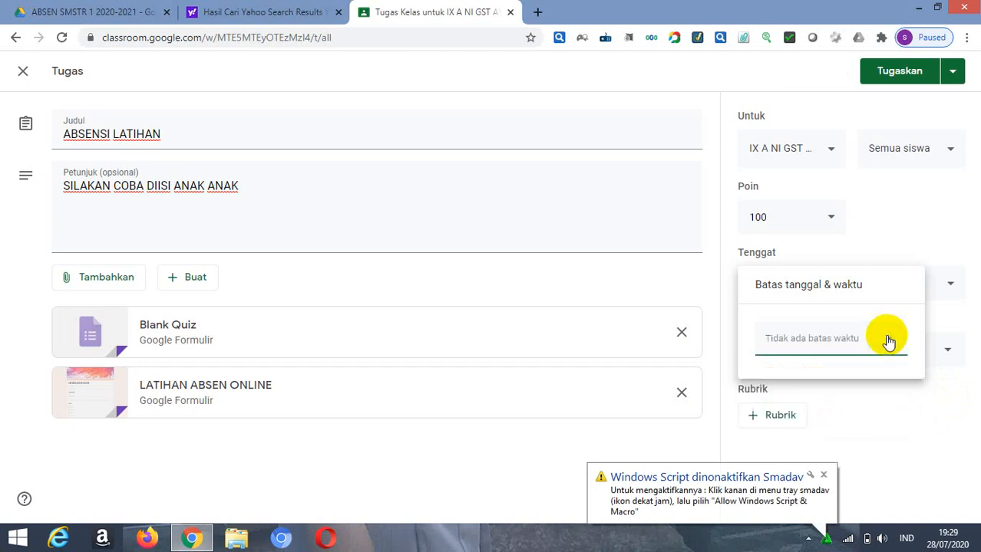
left_click(888, 417)
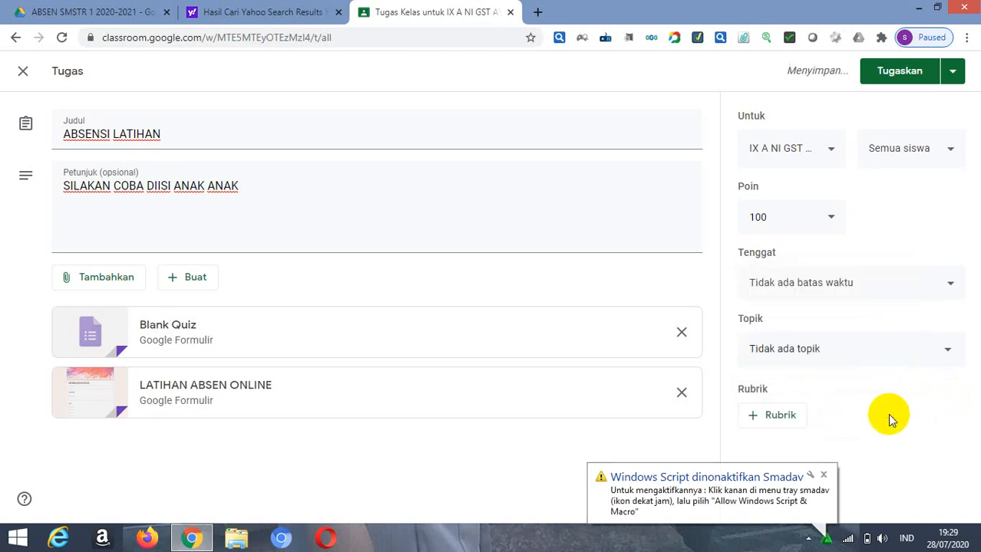
Step: Create a new topic named ABSEN for the ABSENSI LATIHAN assignment
left_click(951, 351)
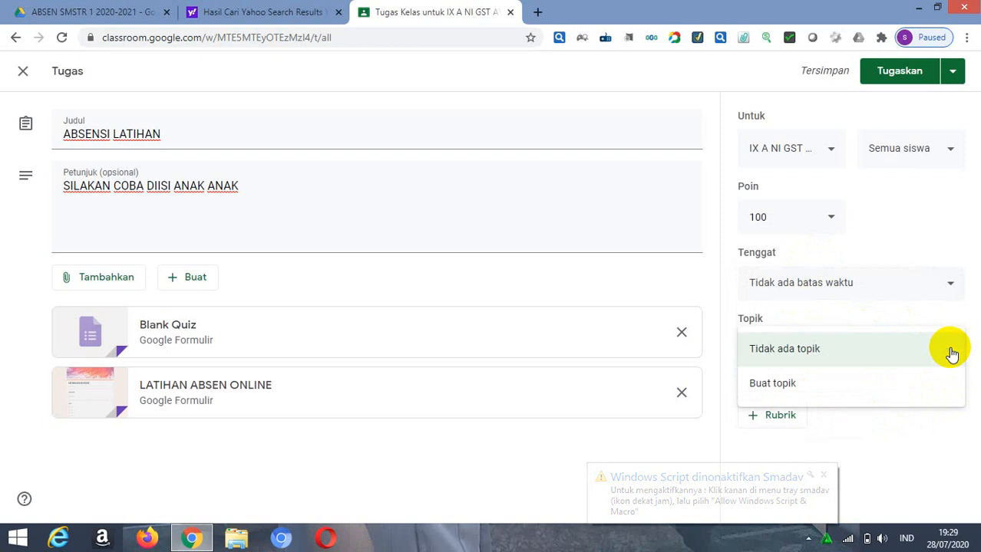
left_click(771, 387)
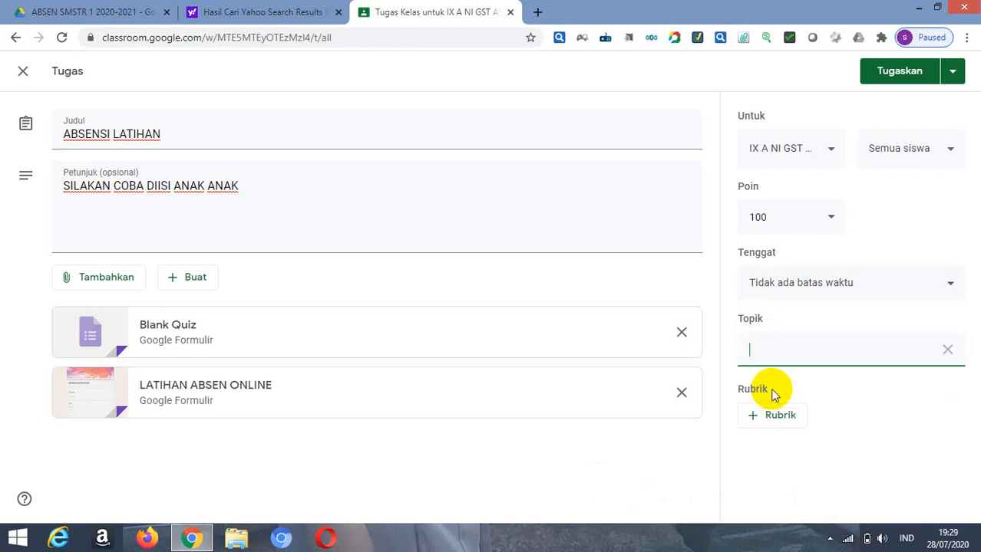
type("ABSENSI")
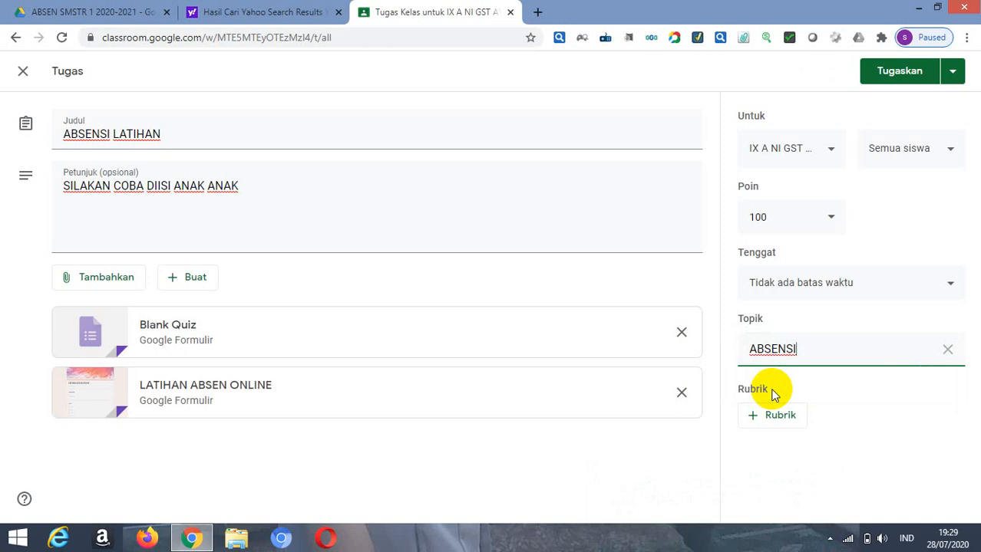
key("BackSpace")
key("BackSpace")
left_click(912, 448)
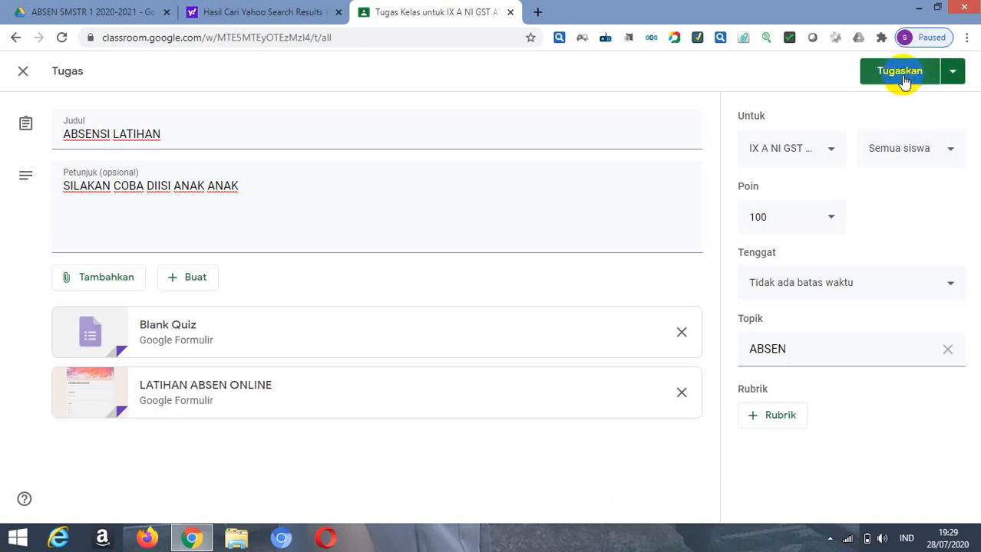
left_click(952, 73)
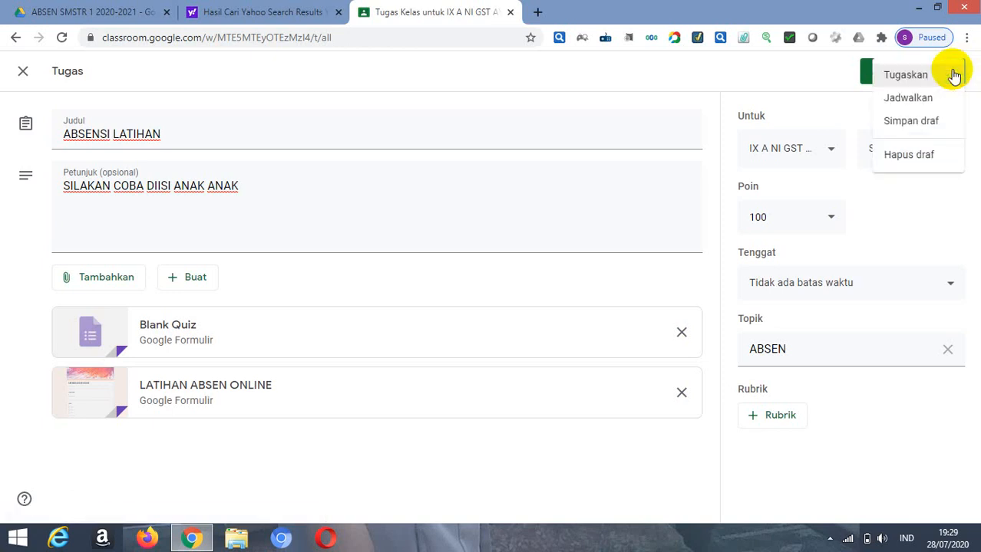
left_click(906, 100)
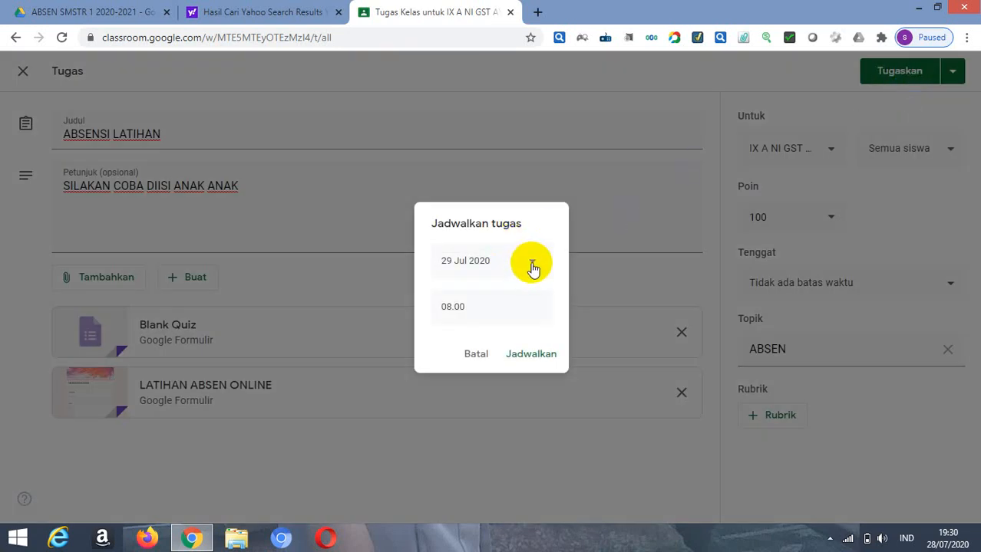
left_click(533, 264)
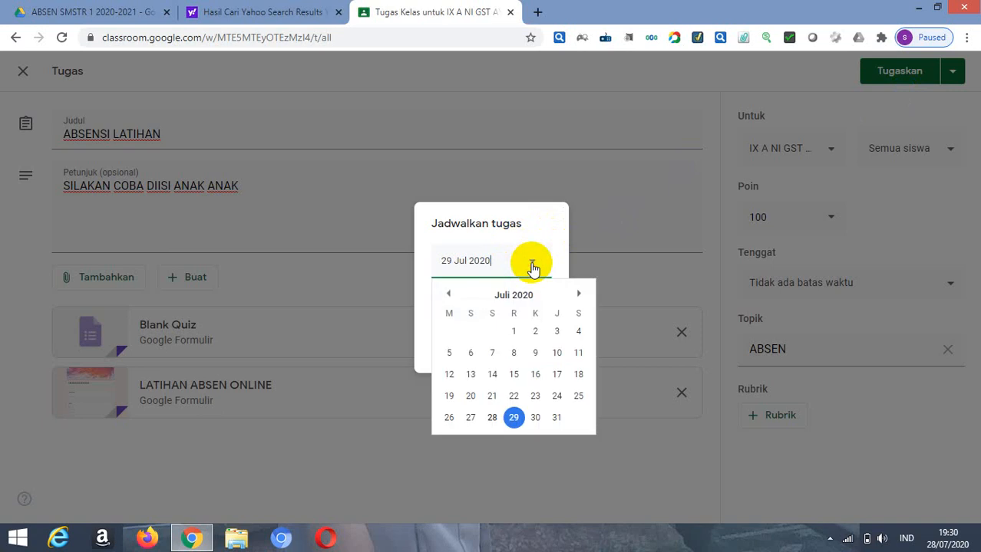
left_click(531, 265)
left_click(607, 235)
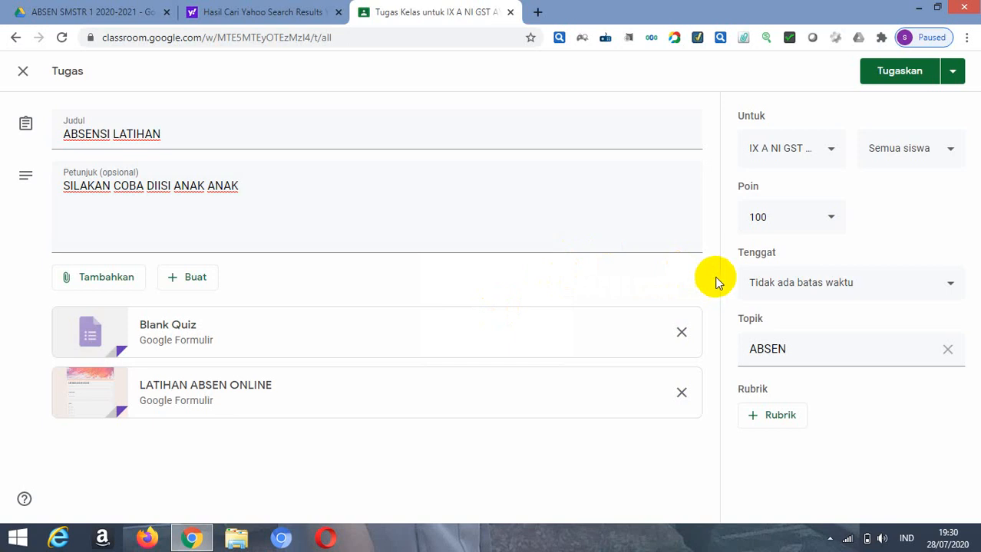
Step: Assign ABSENSI LATIHAN to the IX A class immediately
left_click(892, 77)
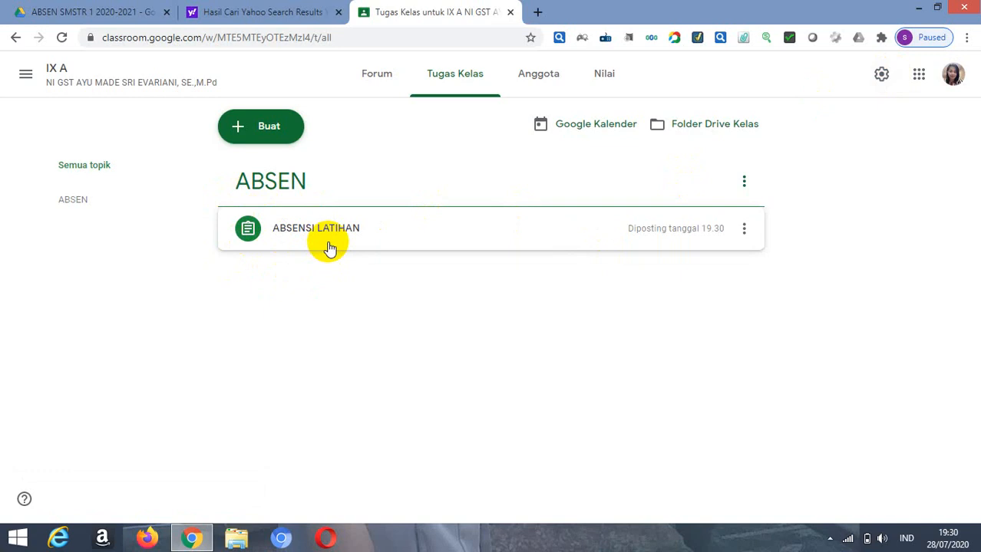
Step: Create another quiz assignment (Tugas kuis) in the IX A classwork and title it ABSENSI
left_click(236, 132)
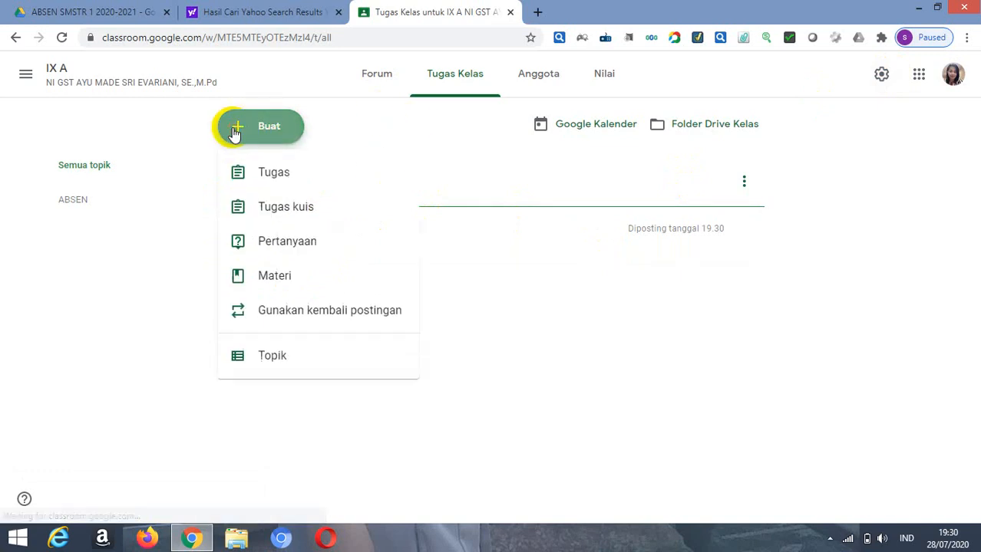
left_click(273, 214)
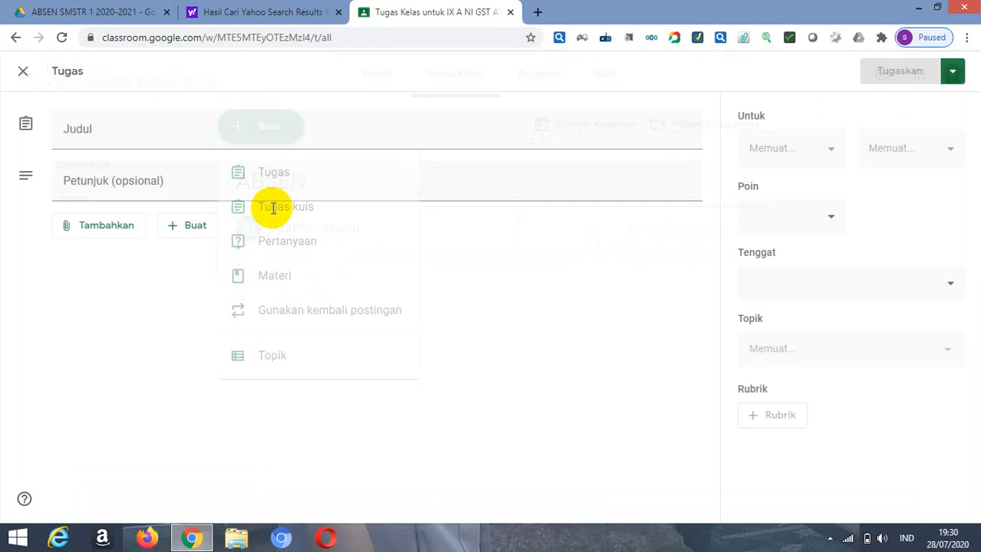
type("A")
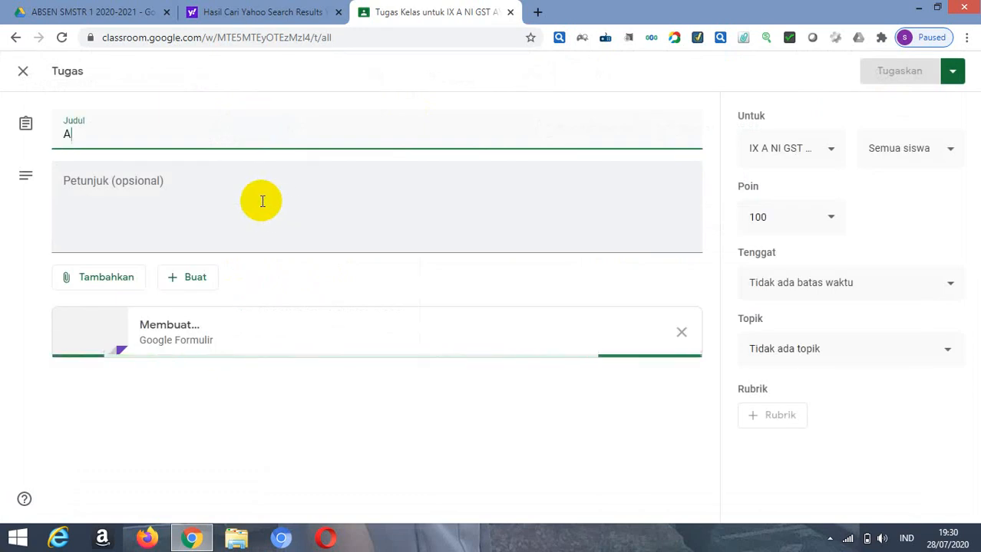
type("BSENSI")
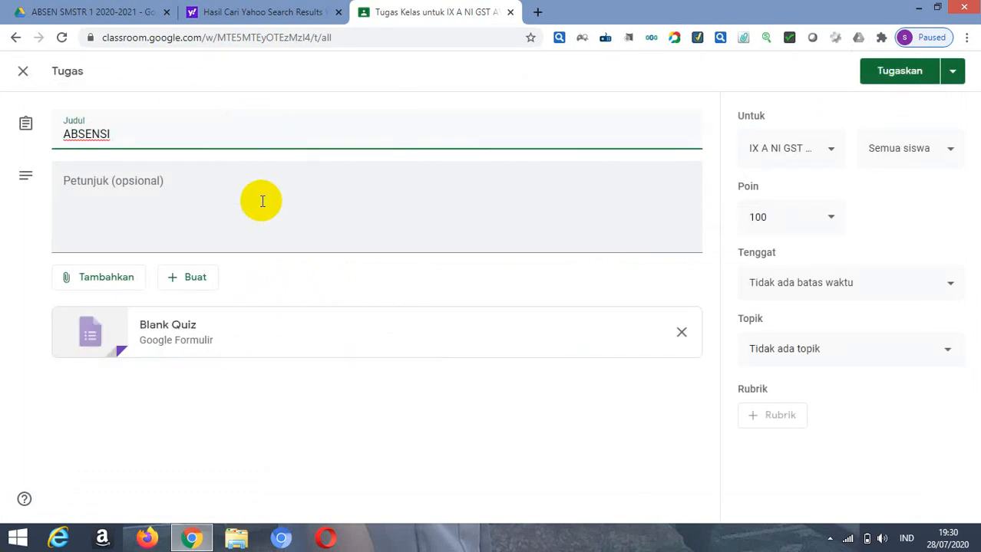
Step: Add the instructions LAKUKAN ABSEN TERLEBIH DAHULI to the ABSENSI assignment
left_click(98, 198)
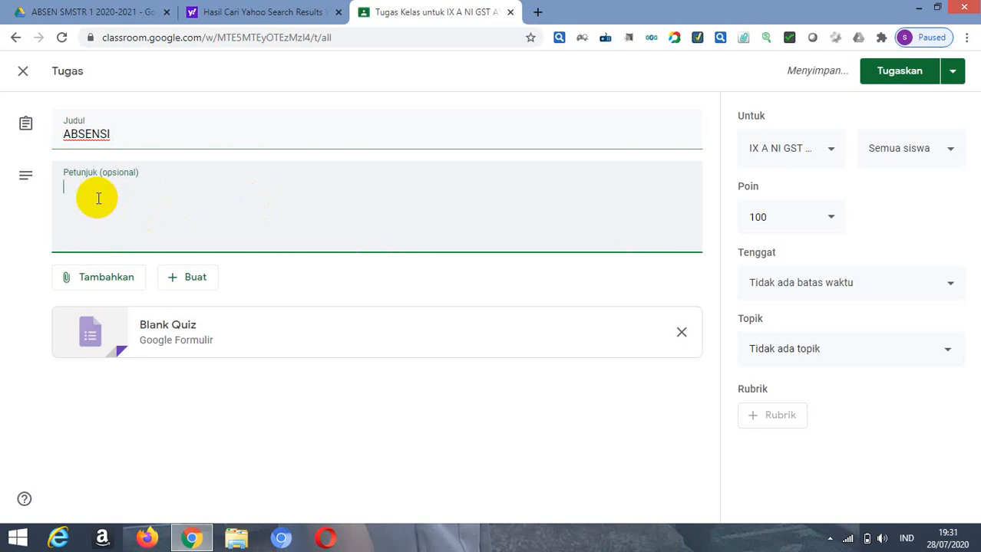
type("LAKUKAN ")
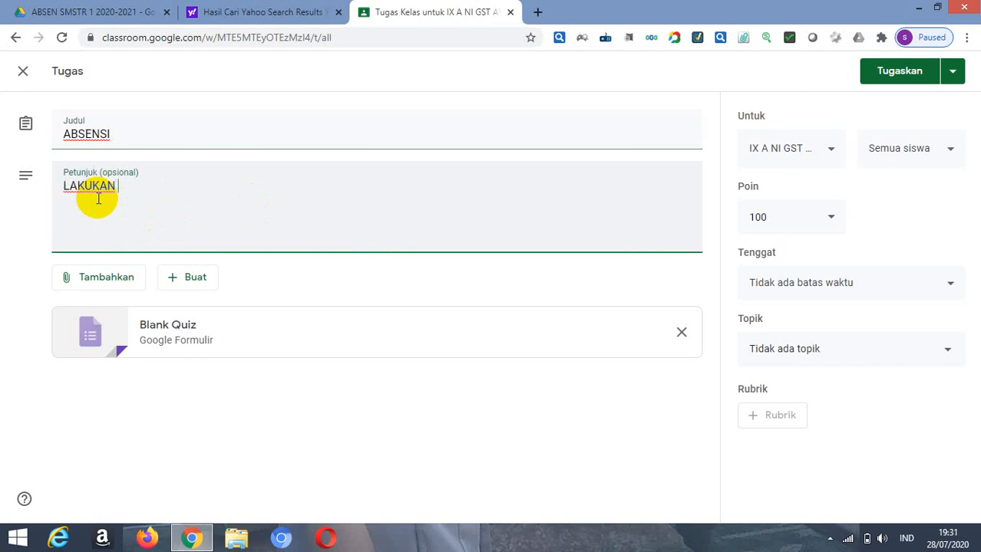
type("ABSEN ")
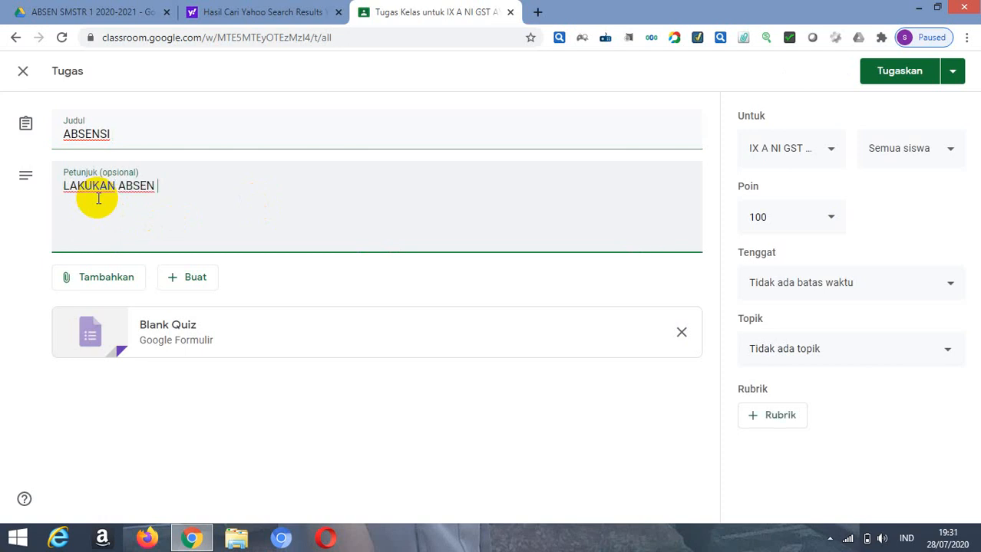
type("TERLEBIH DAH")
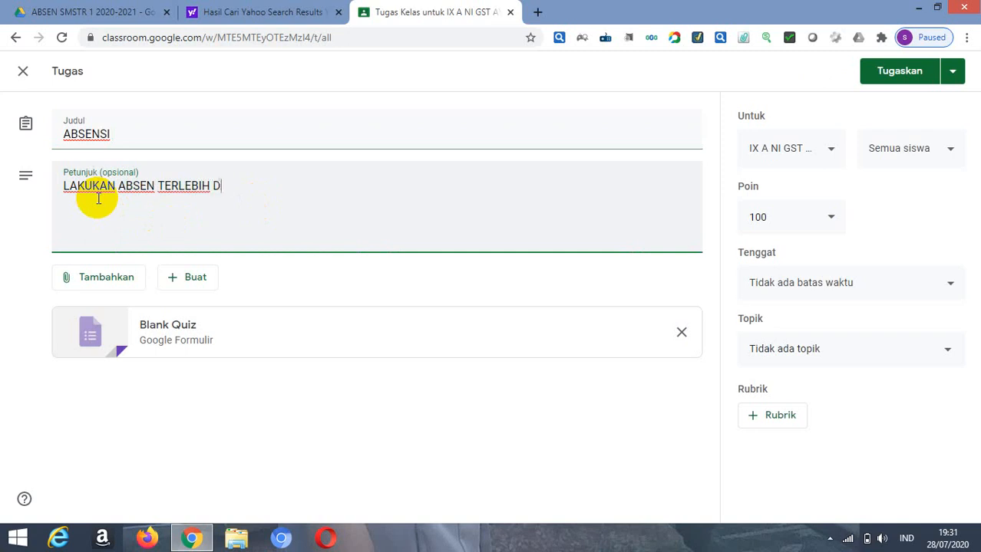
type("I")
Step: Attach the LATIHAN ABSEN ONLINE form from Google Drive and remove the Blank Quiz attachment
left_click(67, 283)
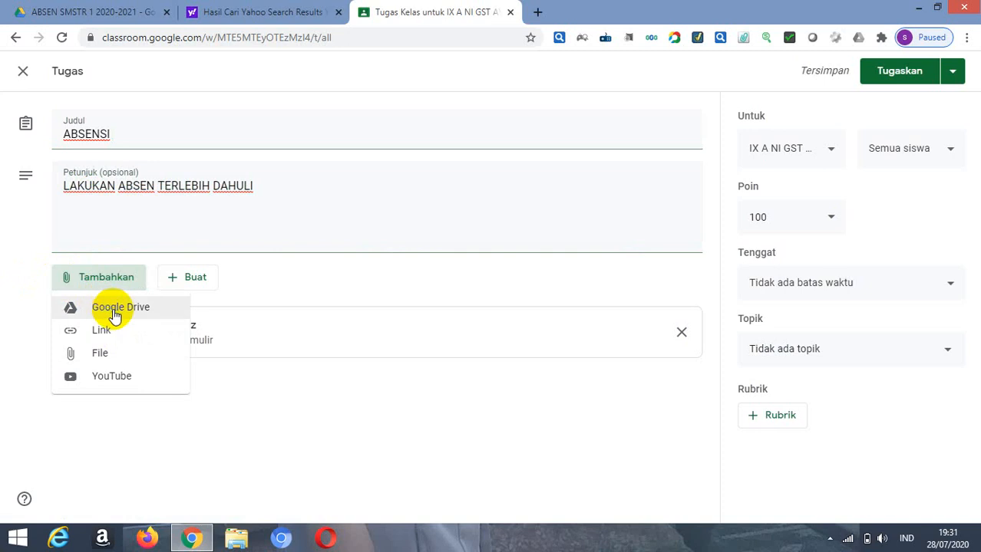
left_click(108, 311)
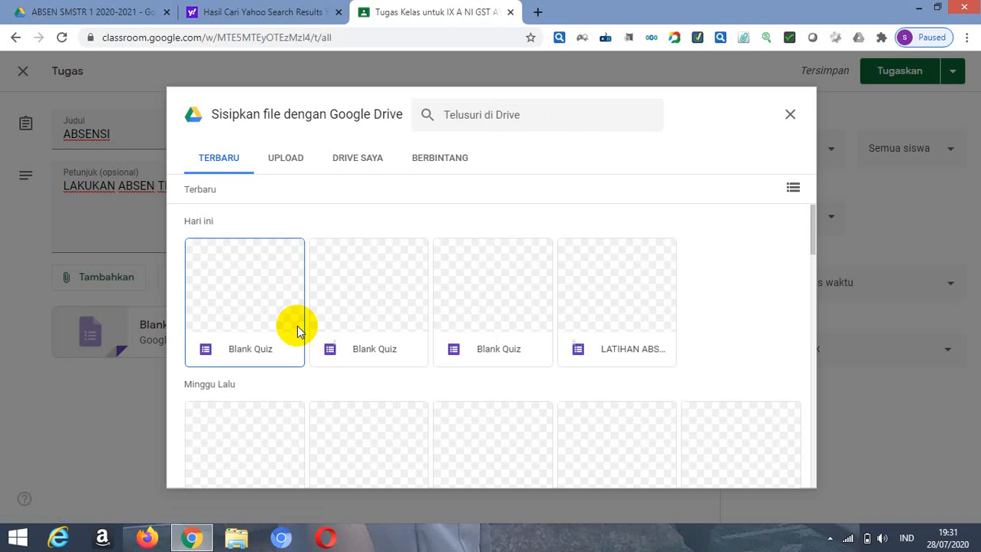
left_click(634, 354)
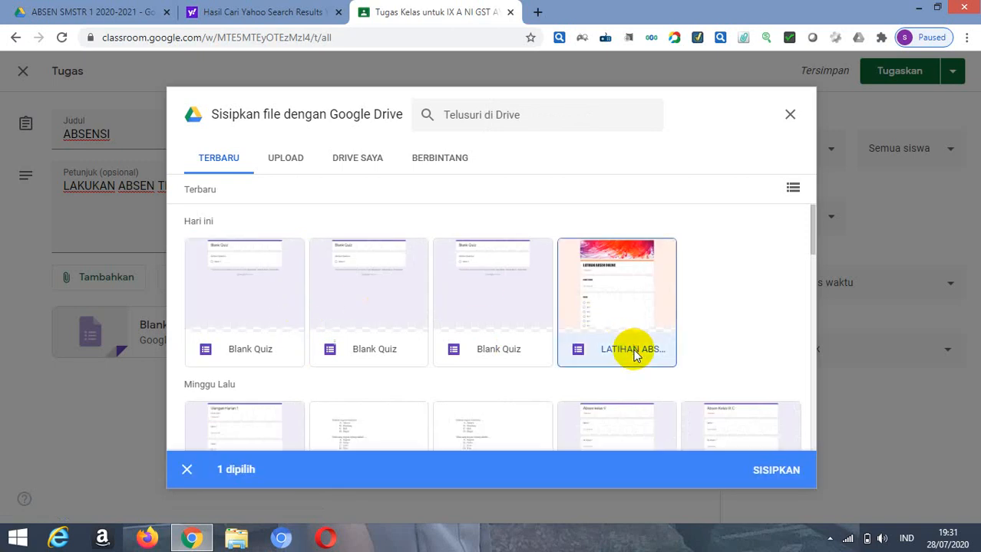
left_click(773, 478)
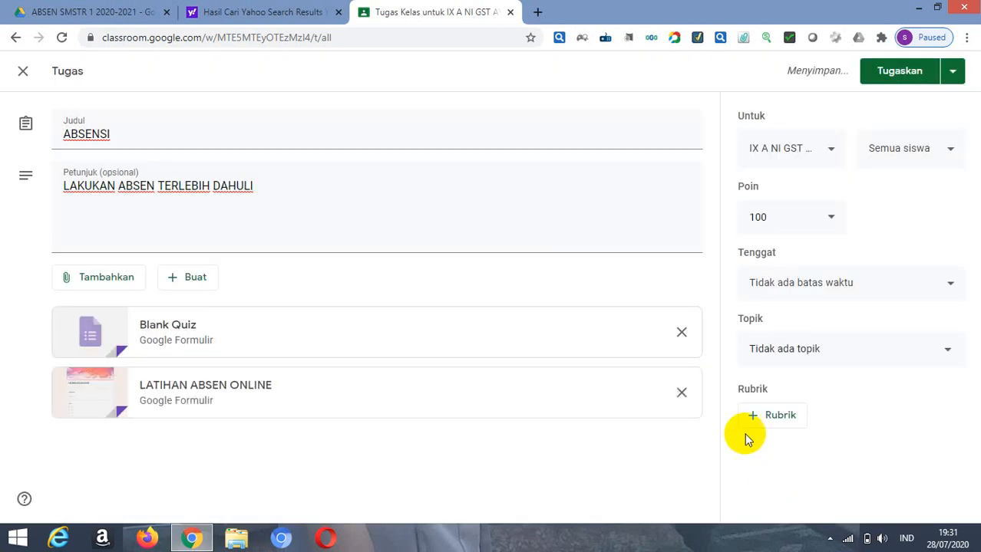
left_click(681, 333)
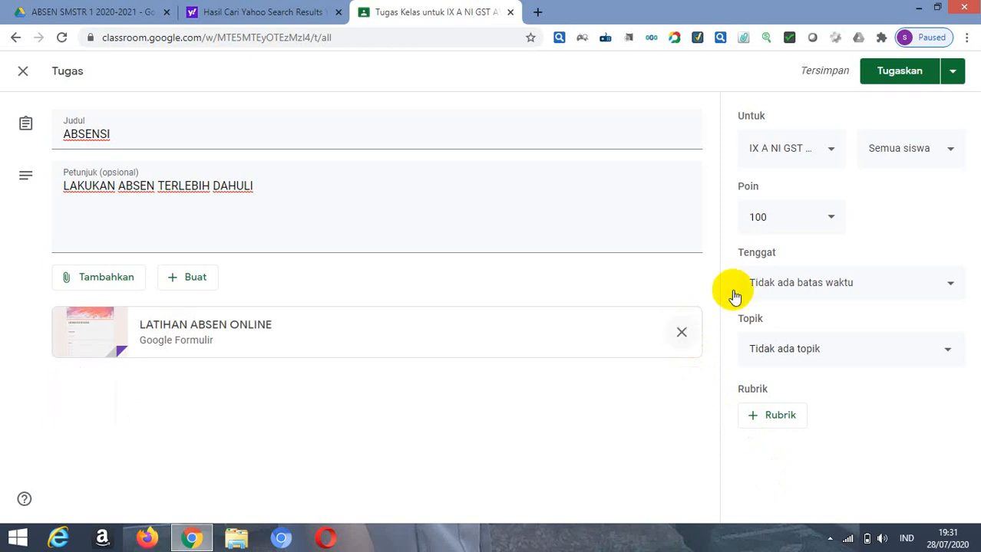
Step: Set the ABSENSI assignment's due date to 30 Jul 2020 at 10.00
left_click(952, 283)
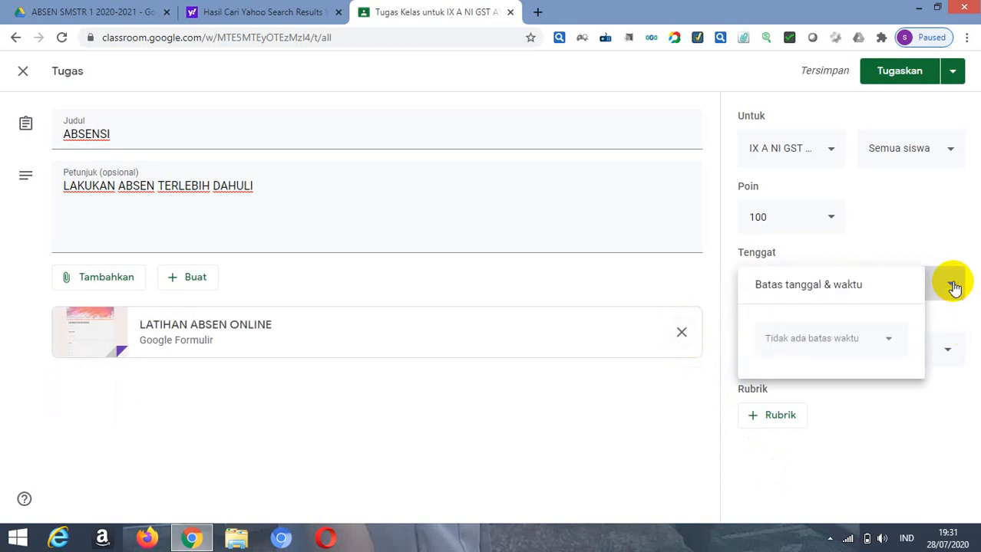
left_click(887, 342)
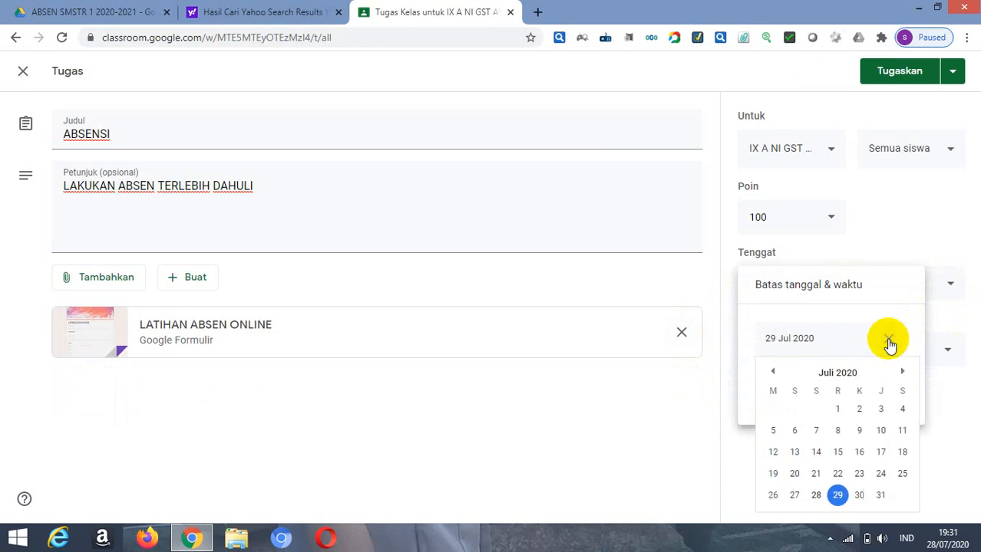
left_click(861, 495)
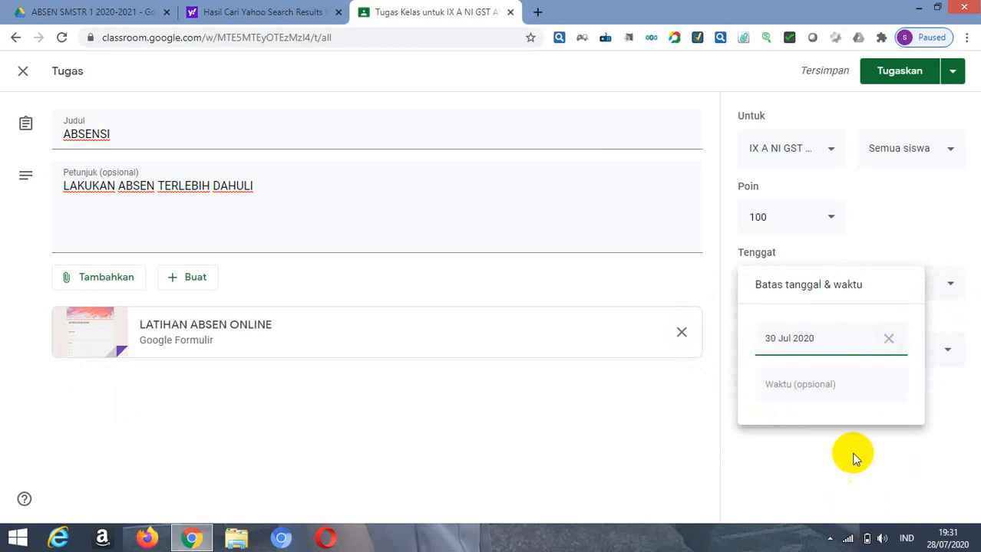
left_click(799, 384)
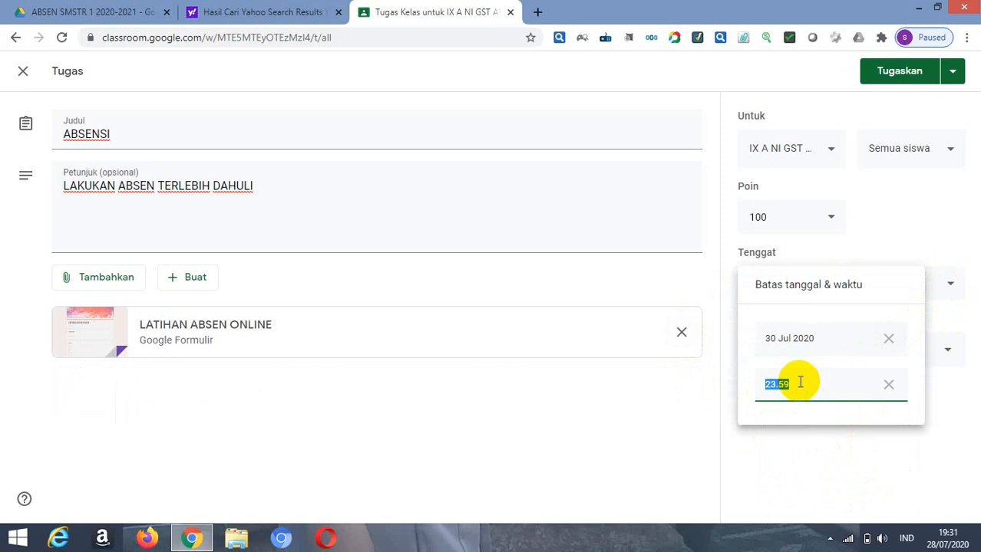
type("10")
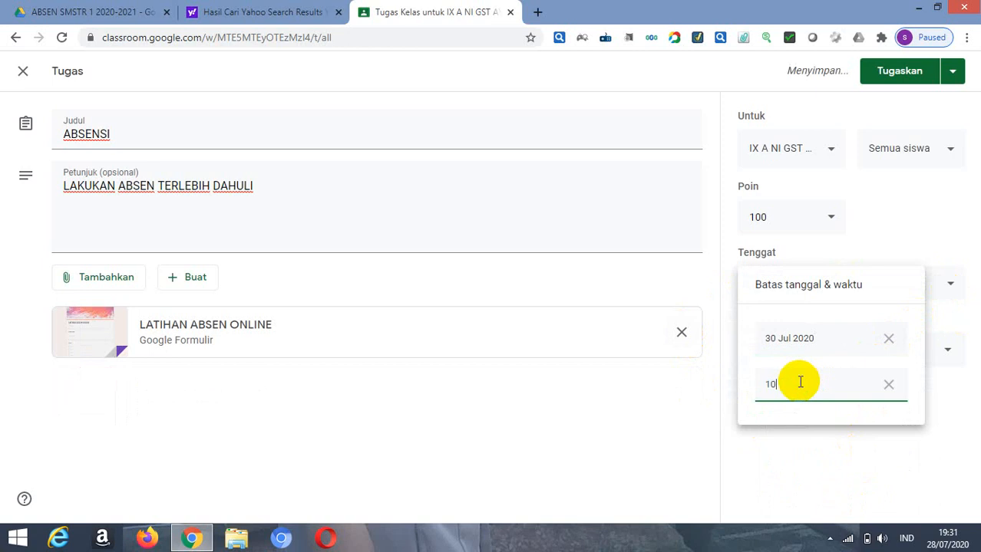
type(".100")
left_click(803, 461)
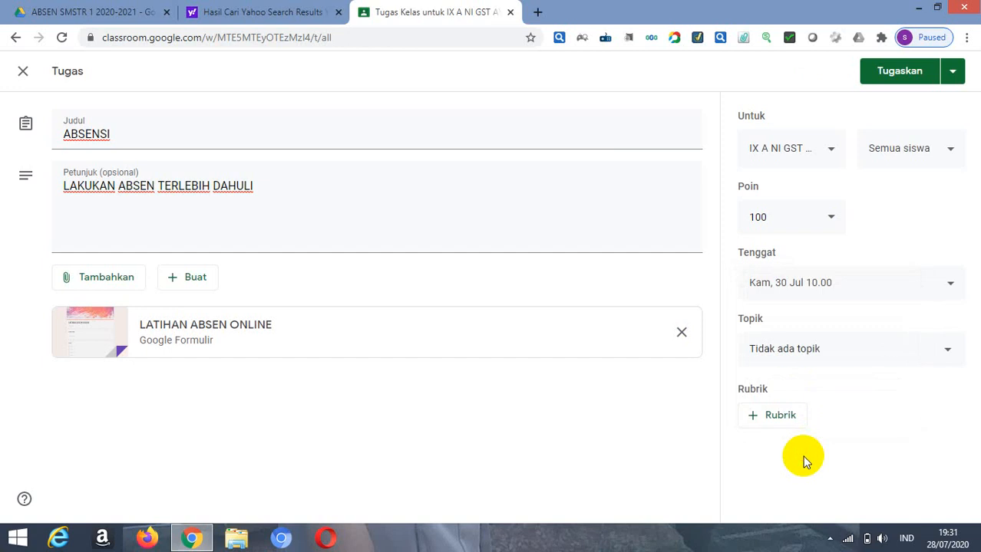
Step: File the ABSENSI assignment under the existing topic ABSEN and set its points to 1
left_click(950, 352)
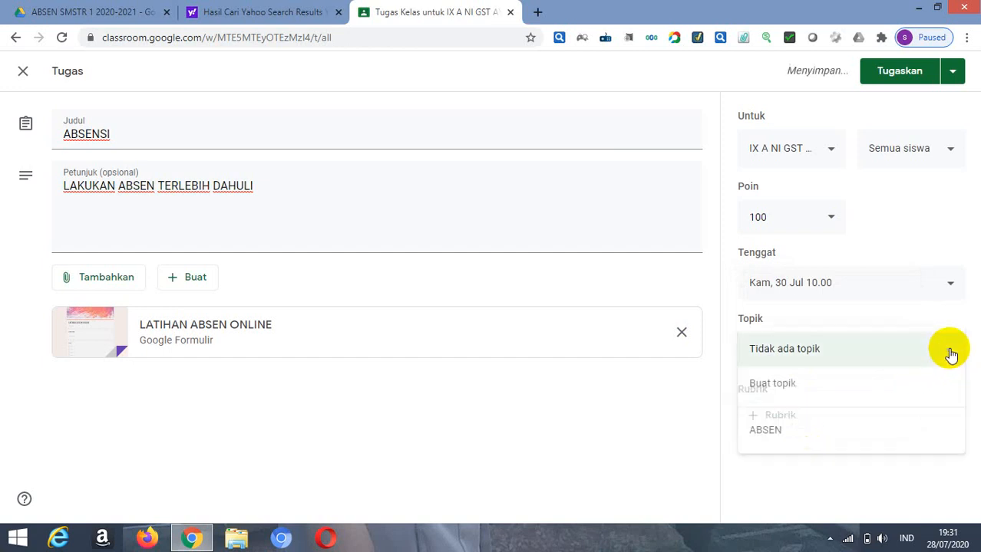
left_click(767, 431)
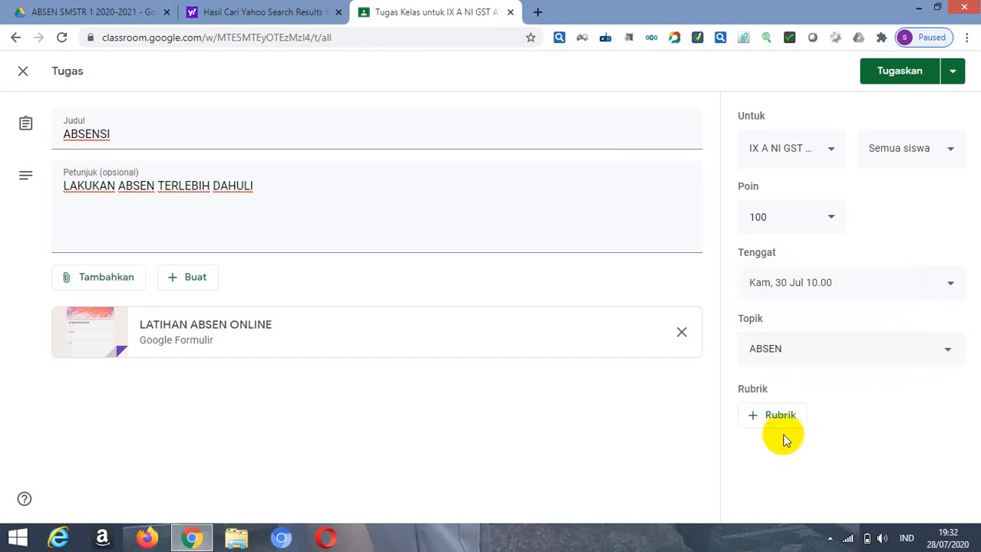
left_click(831, 221)
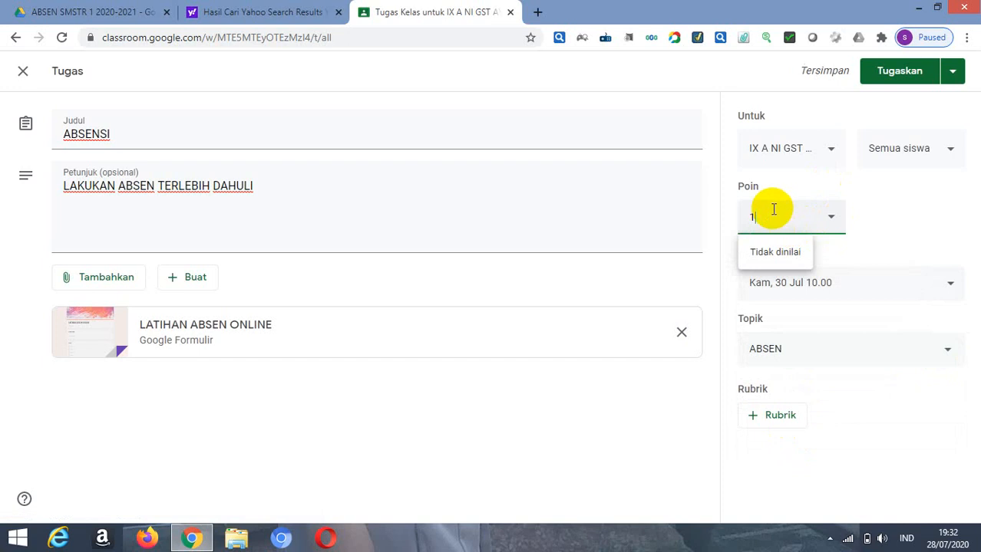
left_click(875, 448)
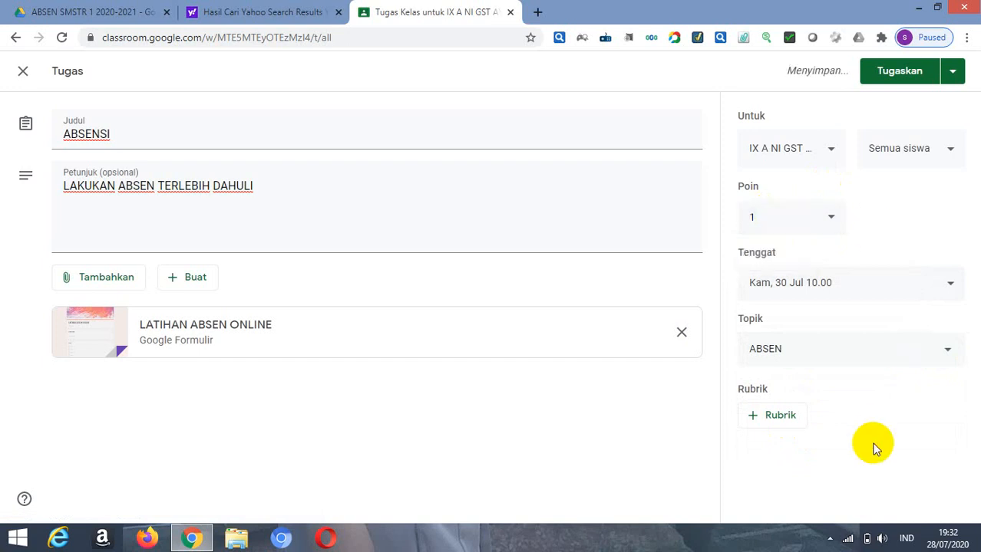
Step: Schedule the ABSENSI assignment to be posted on 30 Jul 2020 at 08.00
left_click(953, 76)
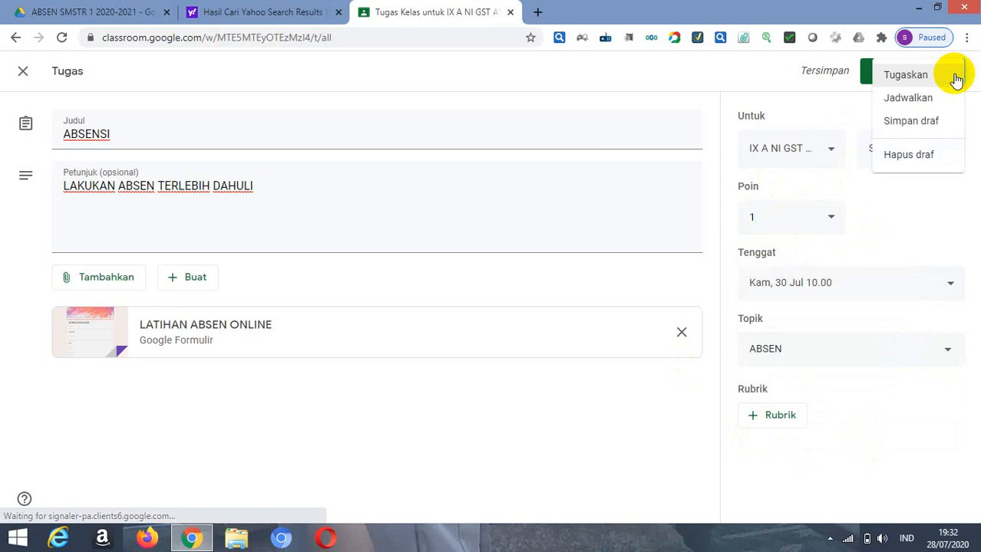
left_click(924, 101)
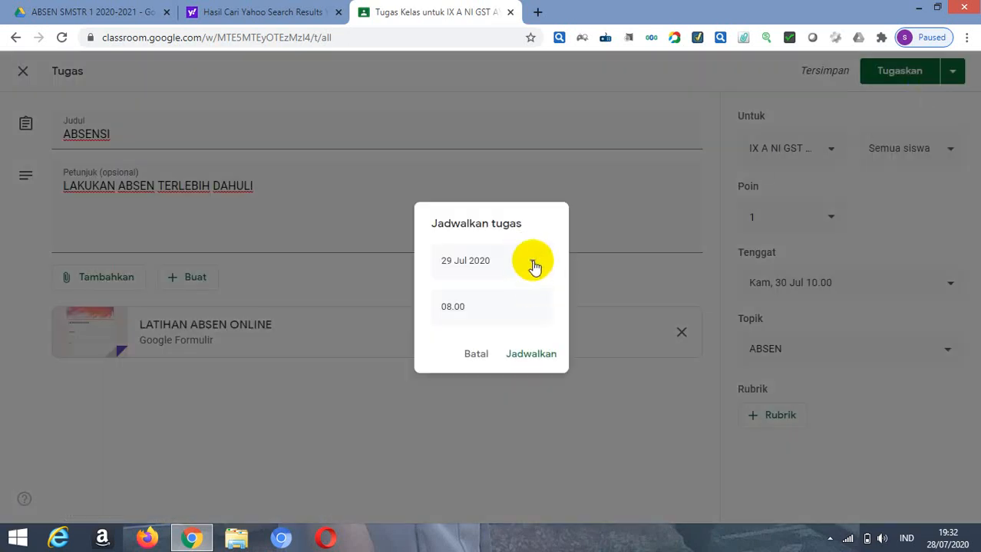
left_click(532, 265)
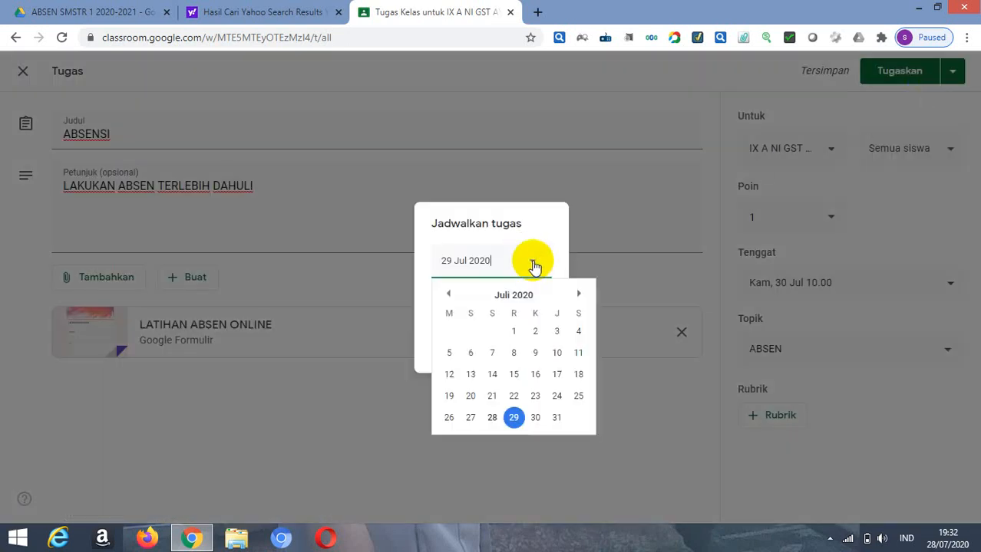
left_click(535, 418)
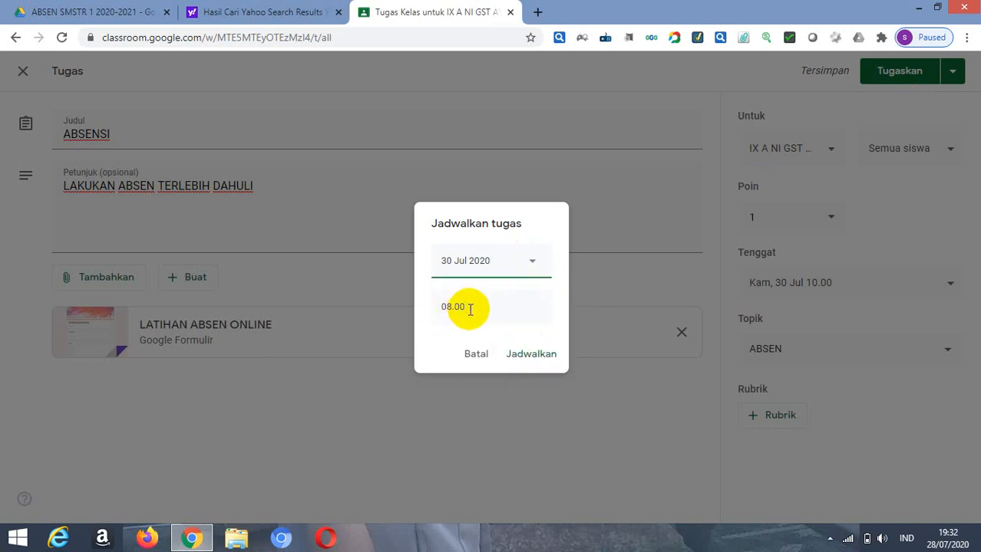
left_click(529, 361)
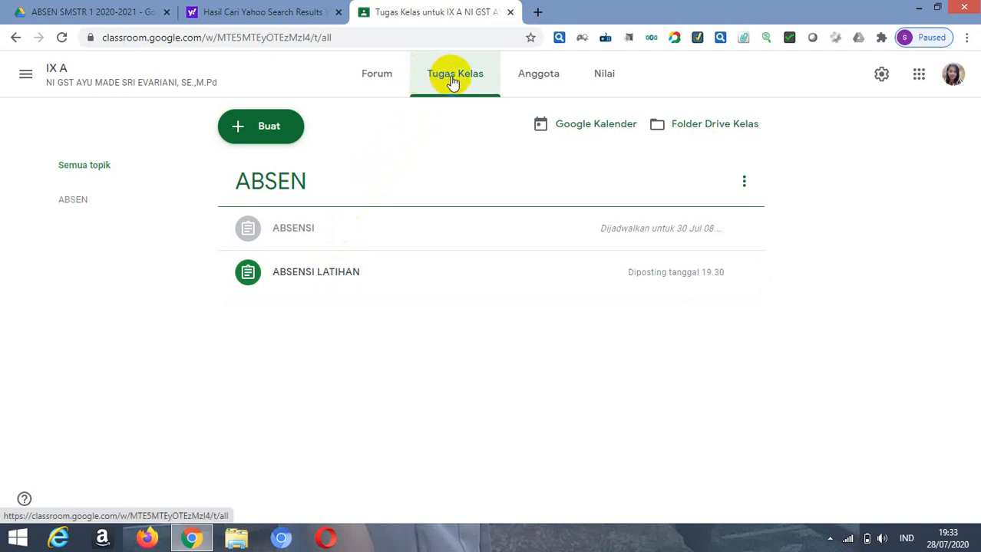
Step: Create a new material post (Materi) in the IX A classwork and title it BENUA ASIA
left_click(243, 131)
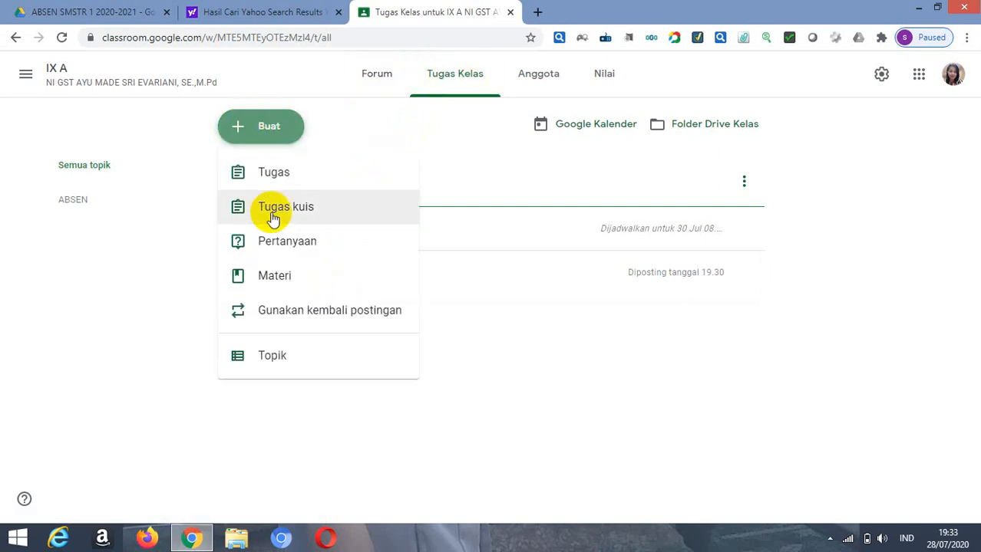
left_click(284, 283)
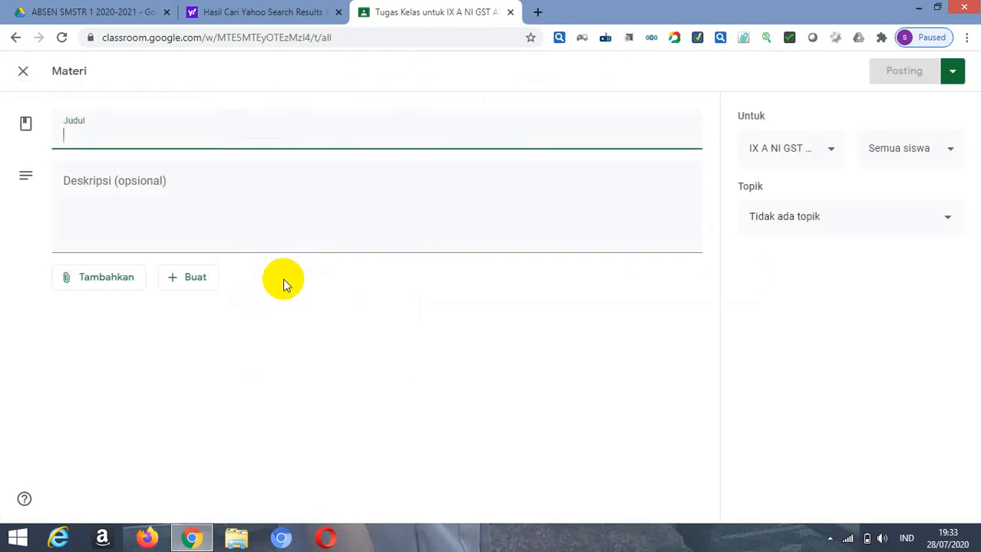
type("BENUA ASIA")
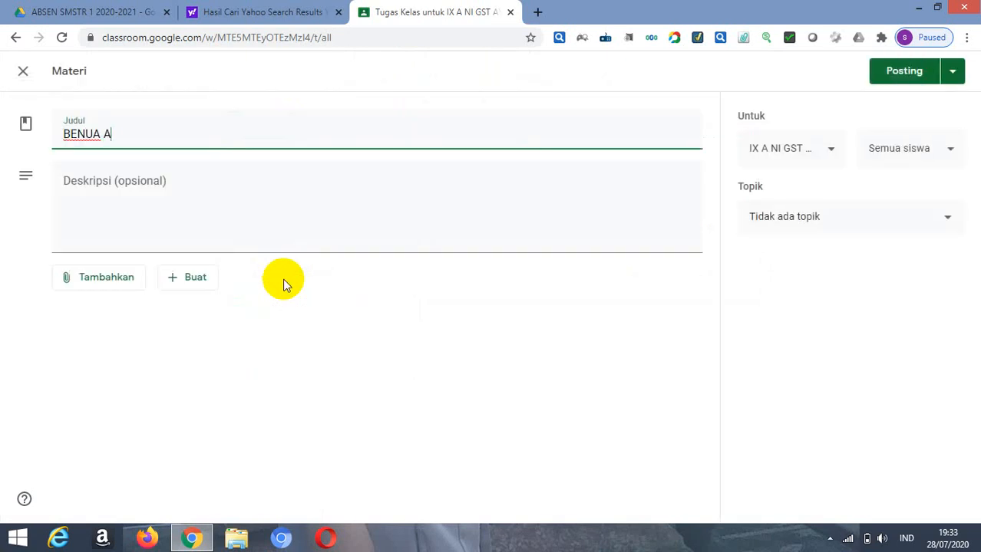
Step: Add the description BATAS BATAS BENUA ASIA to the BENUA ASIA material
left_click(89, 192)
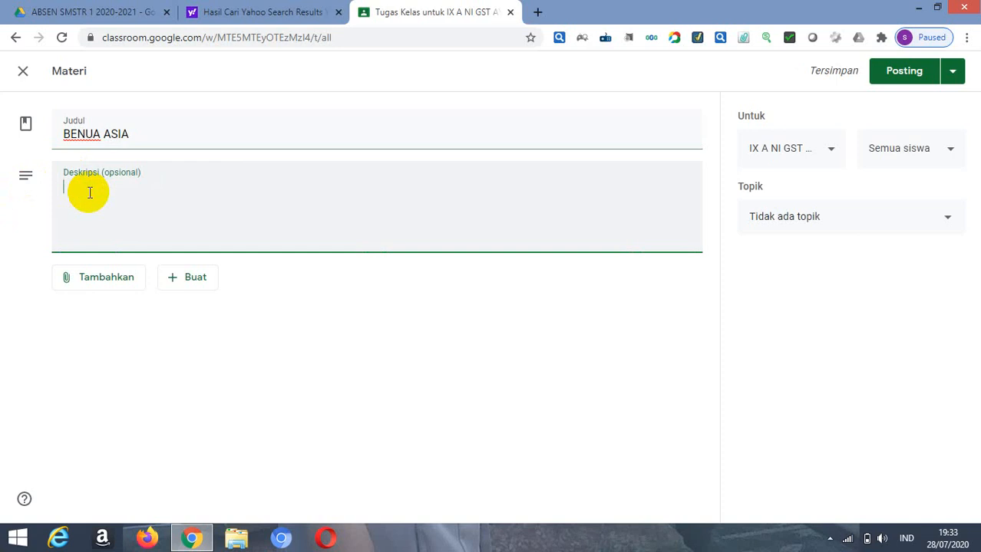
type("BATAS BATAS BEN")
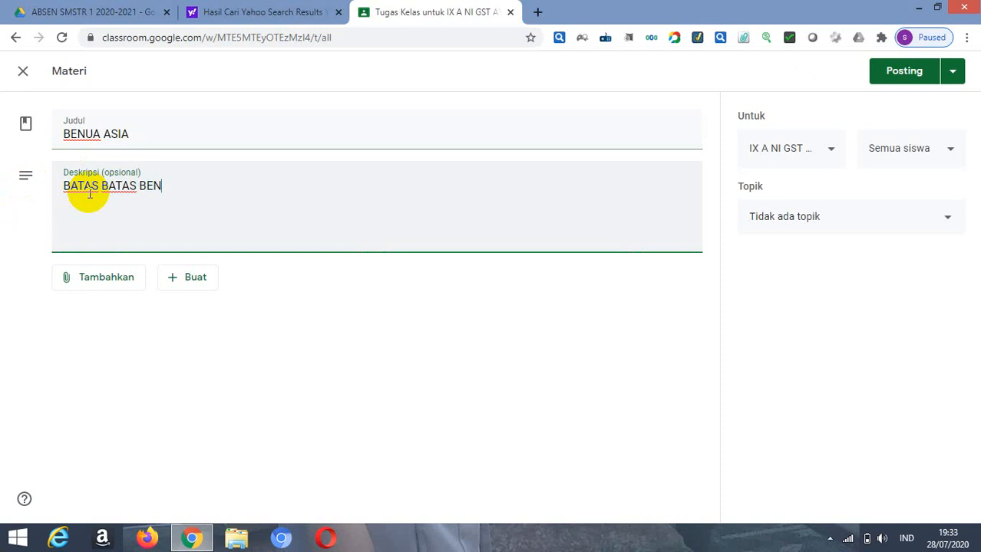
type("UA ASIA")
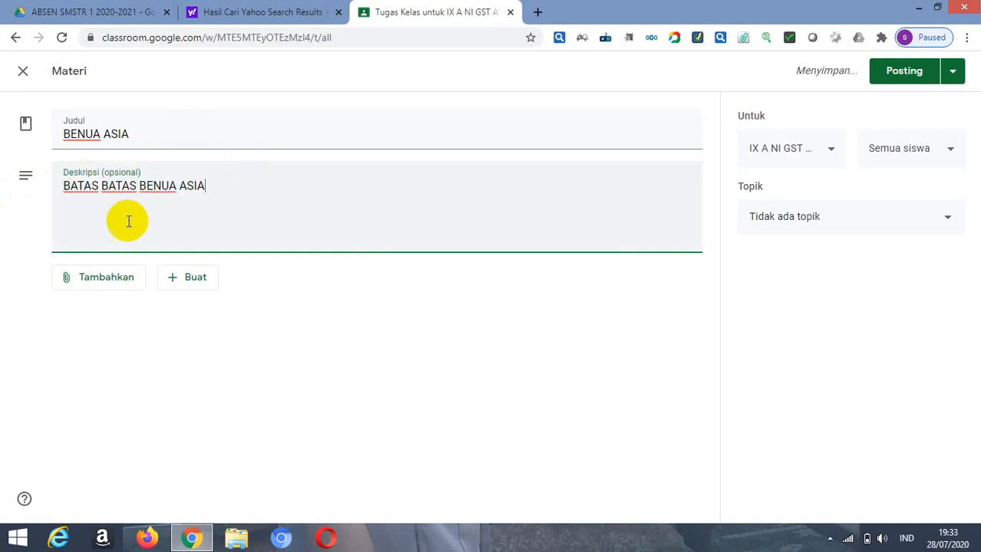
Step: Search YouTube for BATAS BATAS BENUA ASIA to find a video attachment for the material
left_click(74, 282)
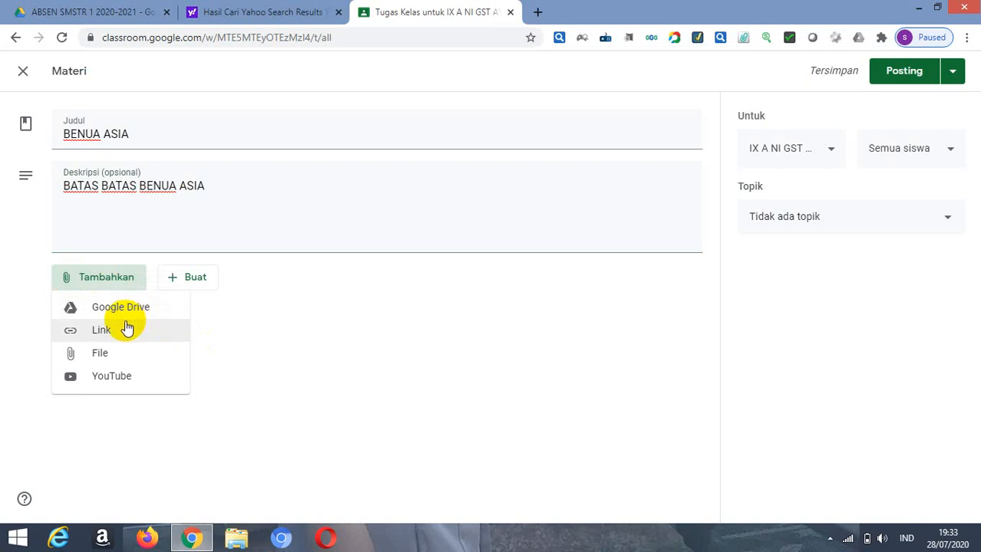
left_click(108, 385)
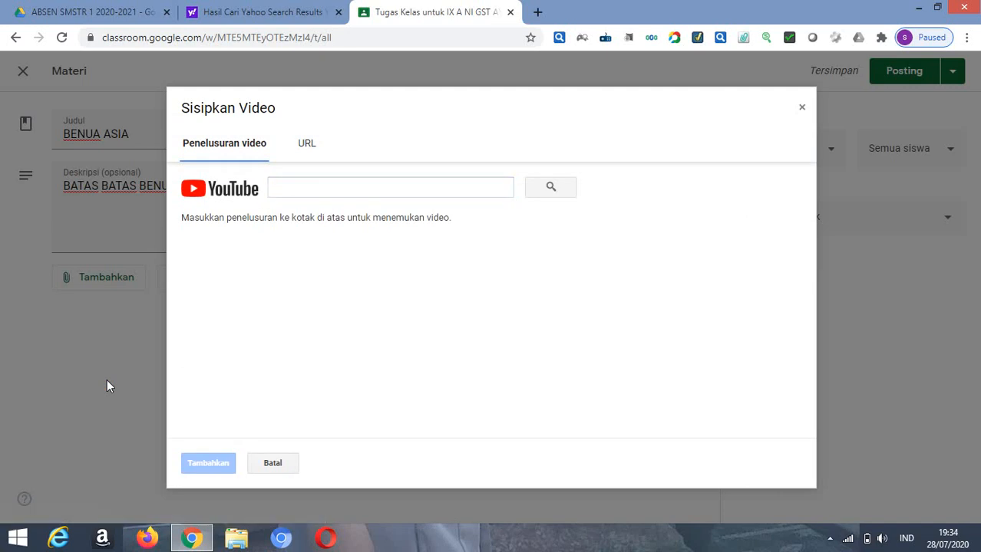
left_click(281, 191)
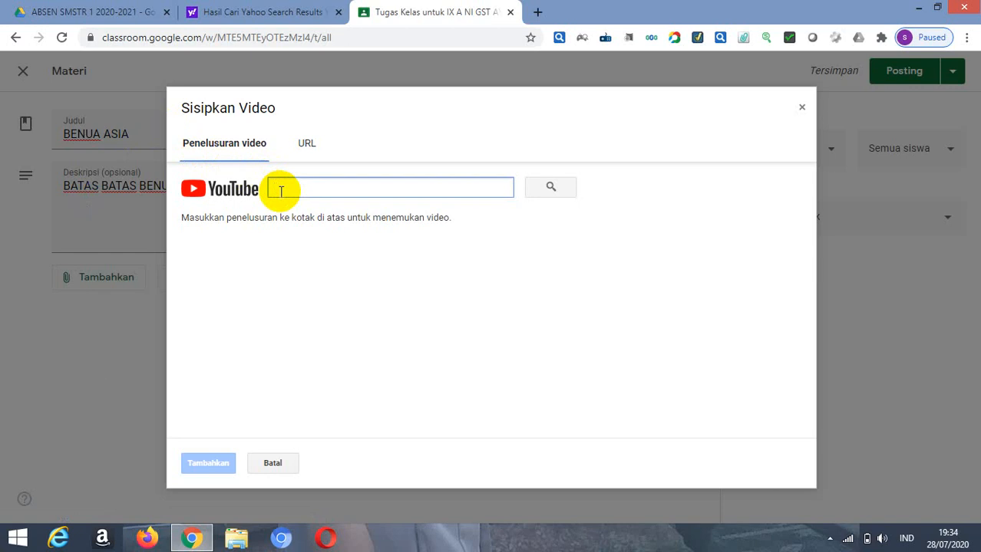
type("BATAS BA")
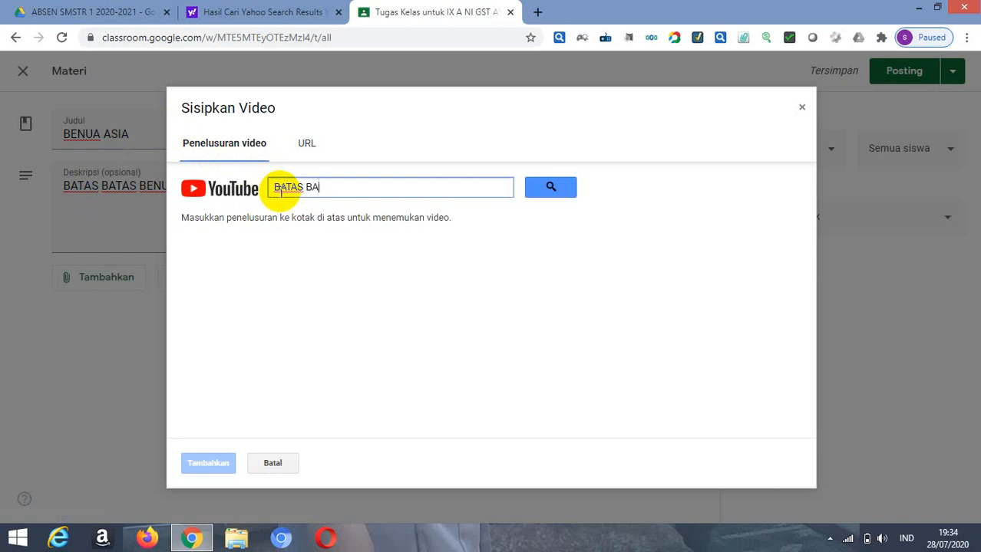
type("TAS BENUA A")
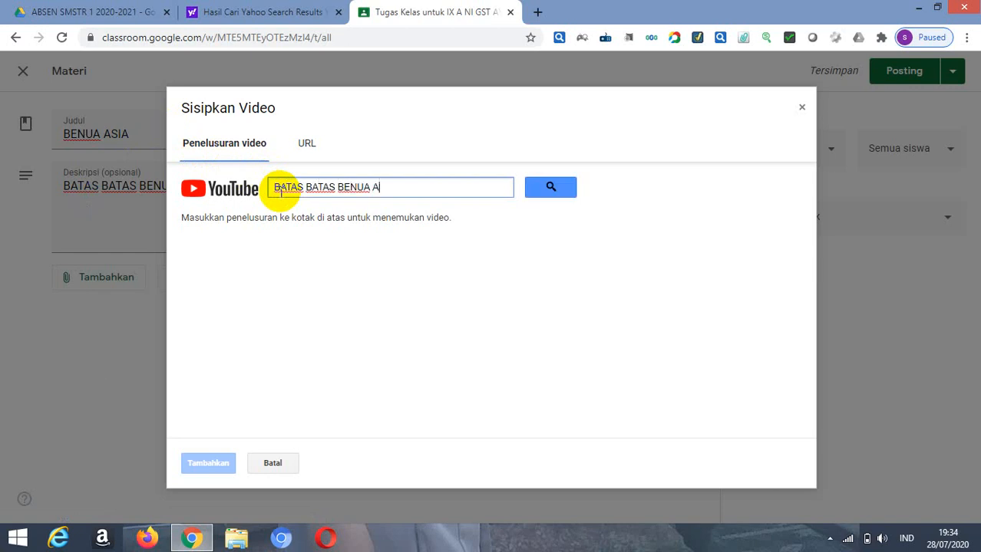
type("SAI")
key("BackSpace")
type("IA")
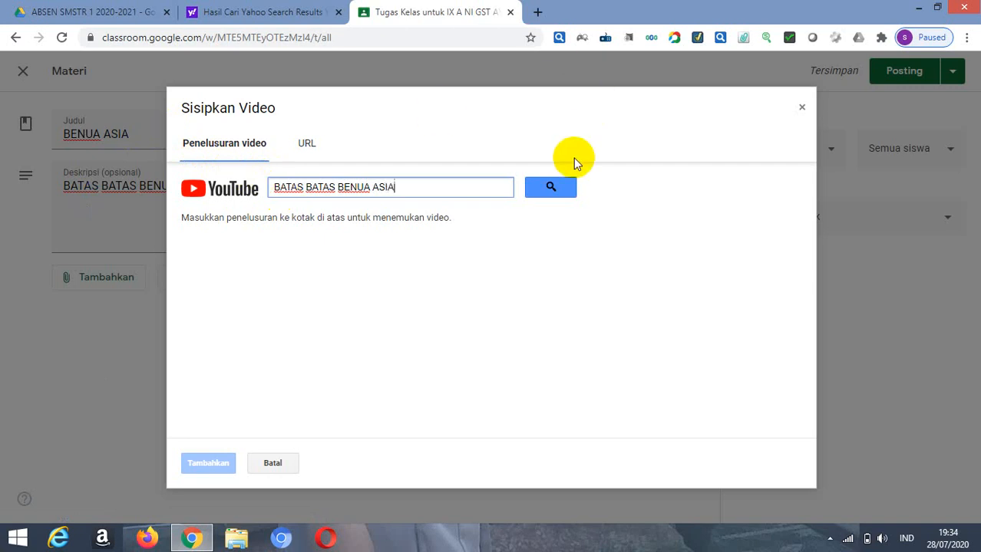
left_click(552, 188)
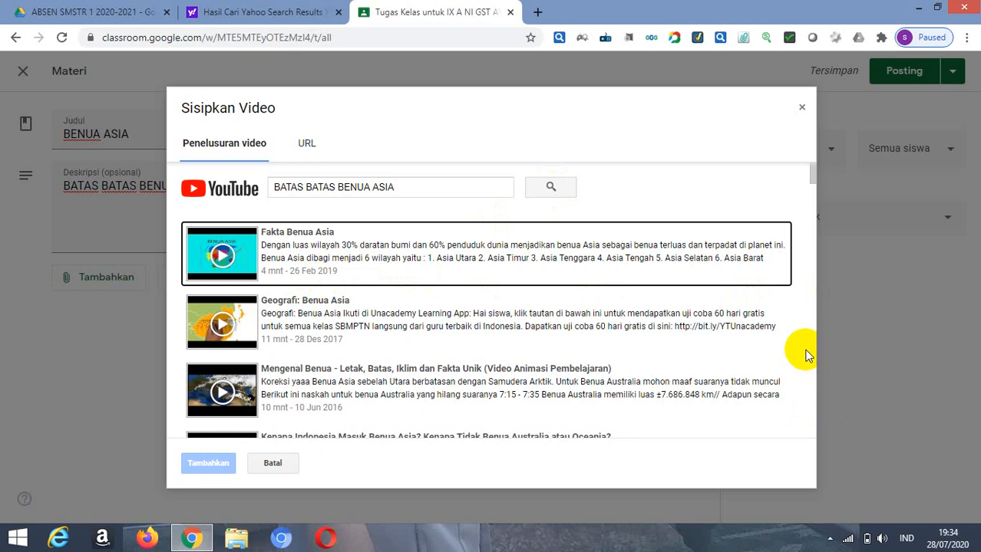
Step: Look through the YouTube results for BATAS BATAS BENUA ASIA and attach the video Fakta Benua Asia to the material
scroll(809, 349, "down", 3)
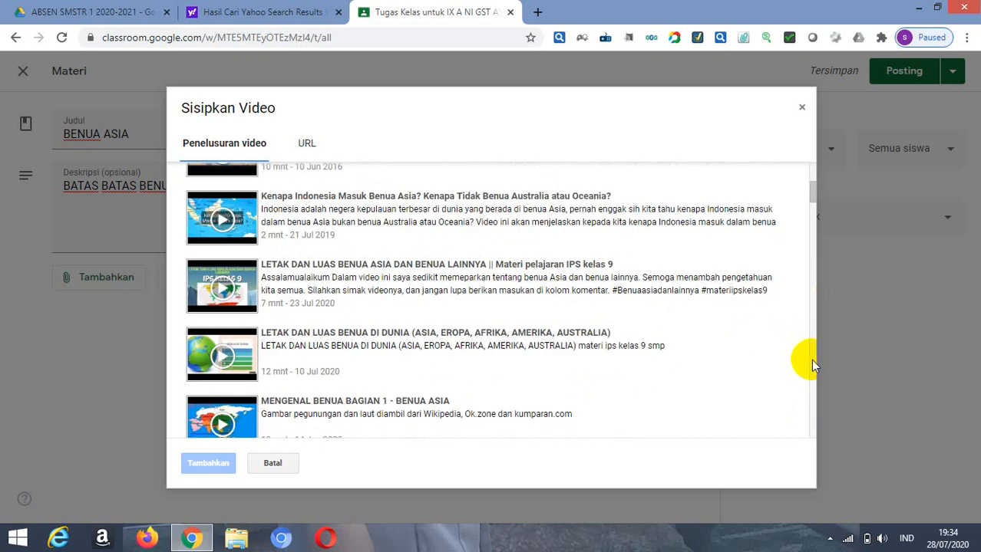
scroll(814, 365, "down", 3)
scroll(813, 366, "down", 3)
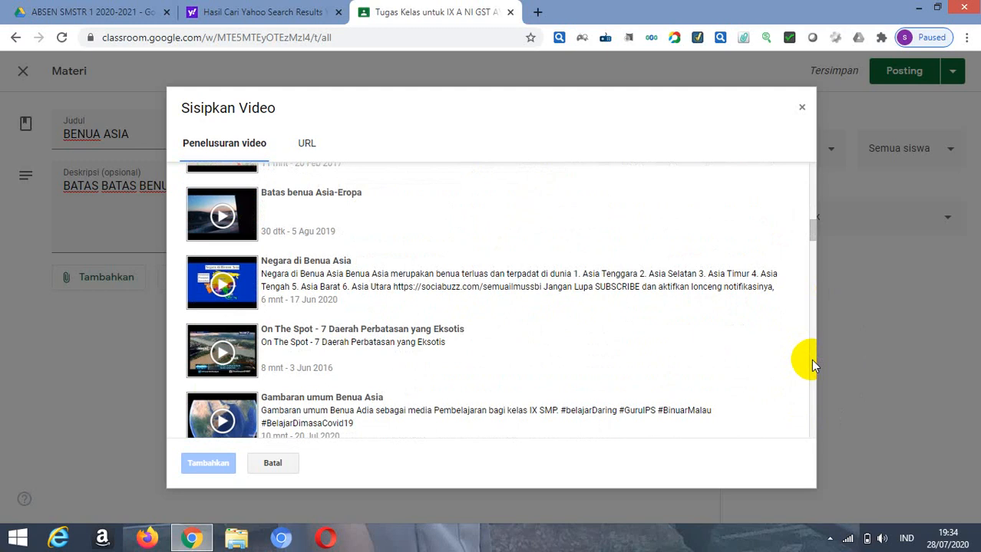
scroll(813, 366, "down", 3)
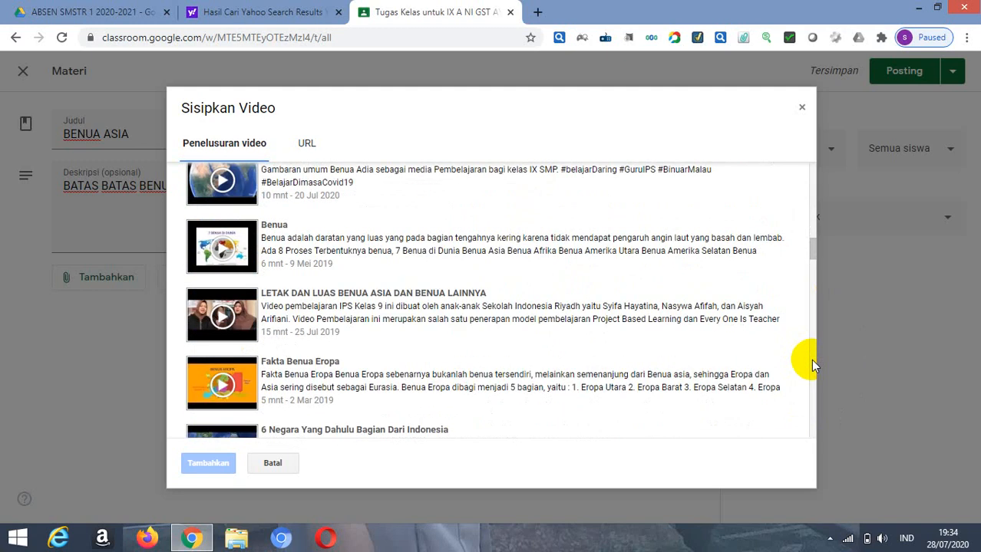
scroll(814, 366, "down", 8)
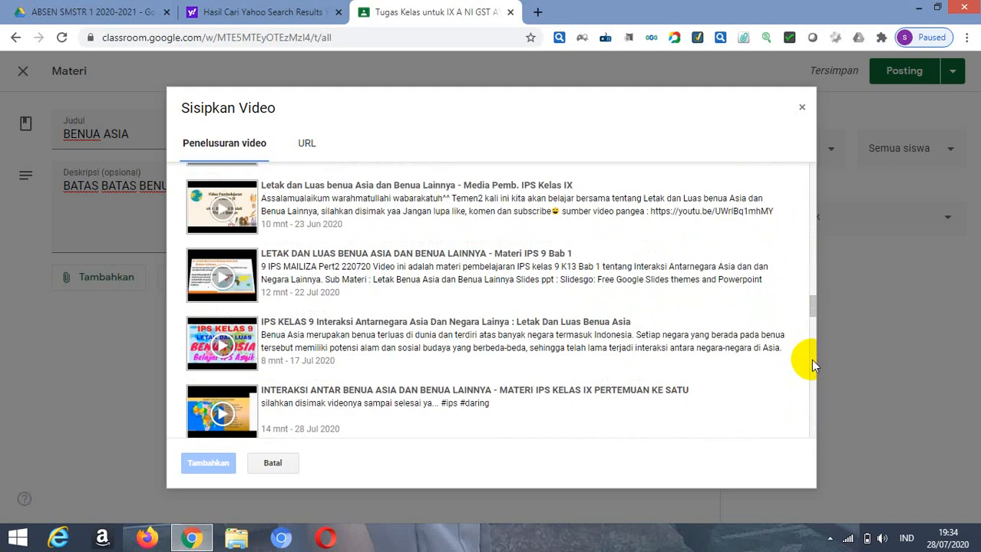
scroll(813, 366, "down", 3)
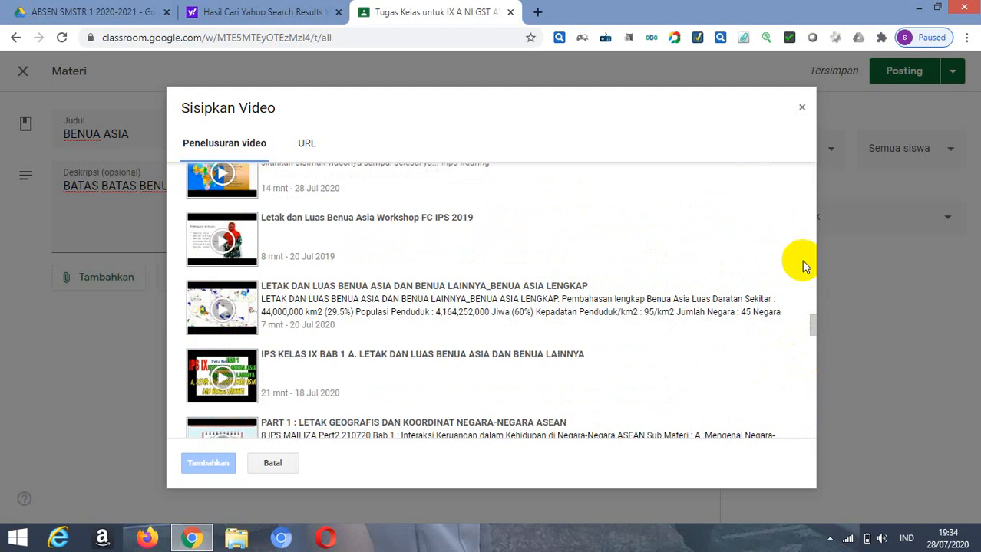
left_click(814, 183)
left_click(813, 174)
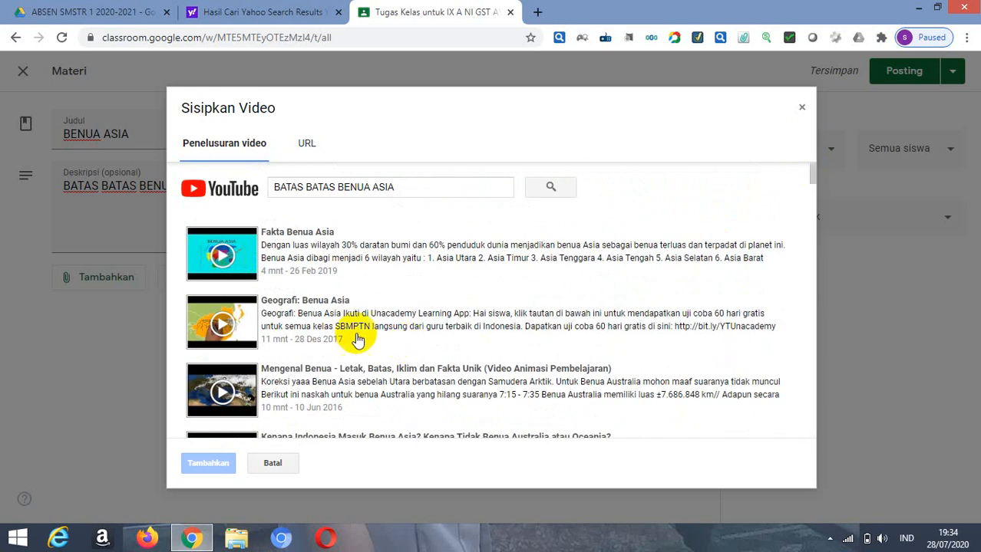
left_click(319, 244)
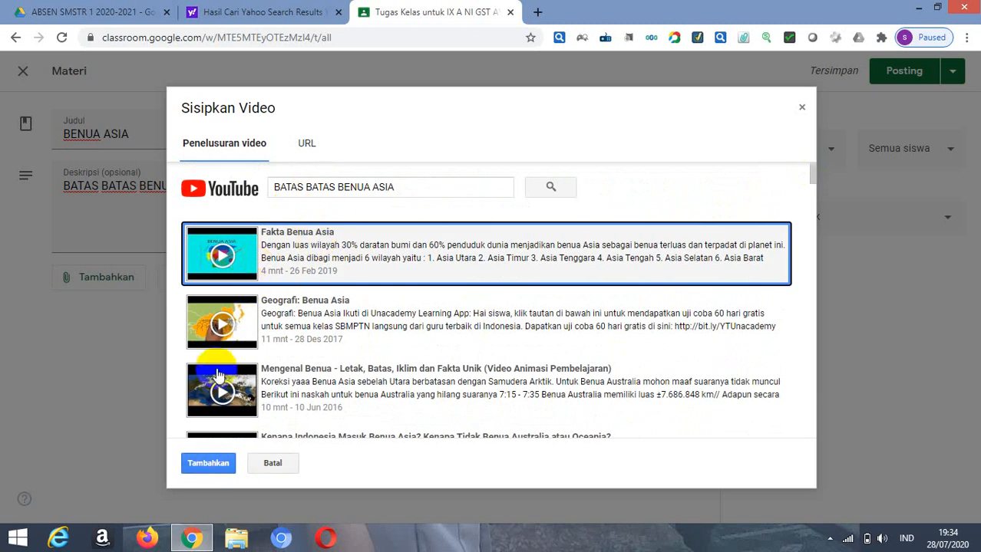
left_click(207, 463)
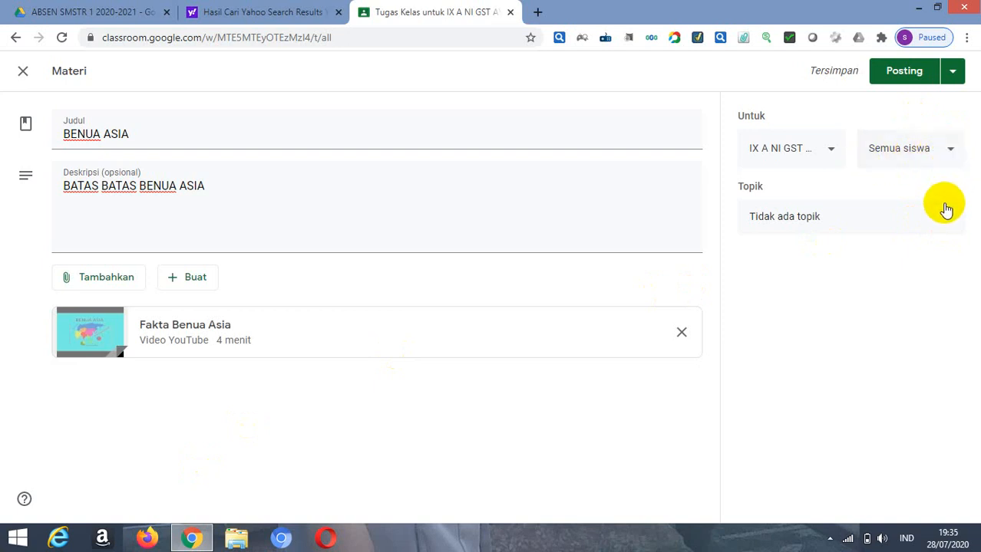
Step: Add class IX C alongside IX A as a recipient of the BENUA ASIA material
left_click(832, 154)
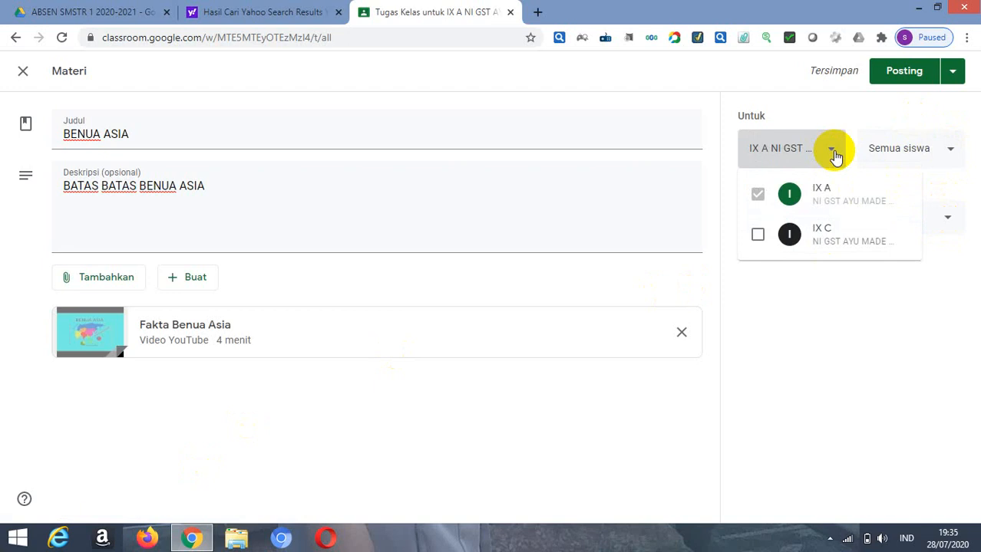
left_click(835, 155)
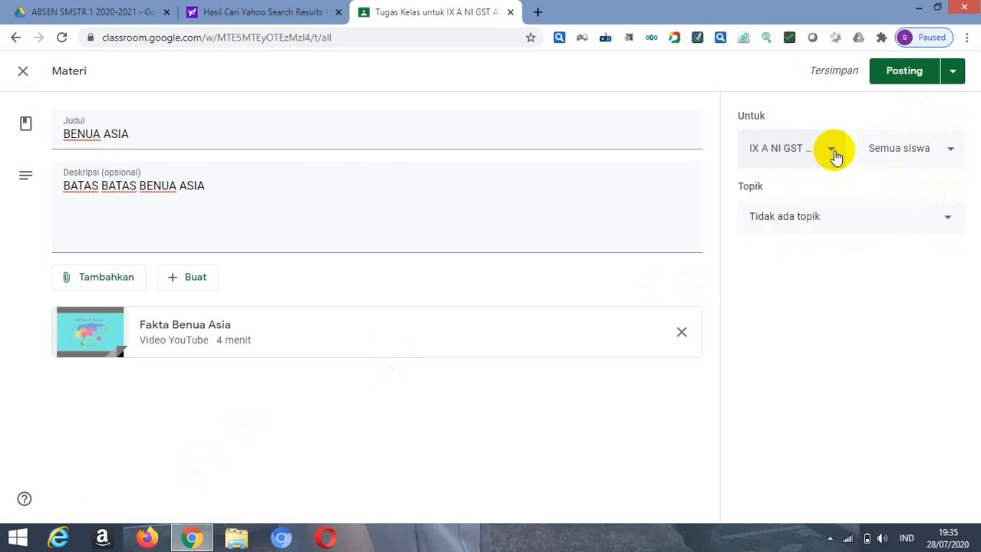
left_click(835, 156)
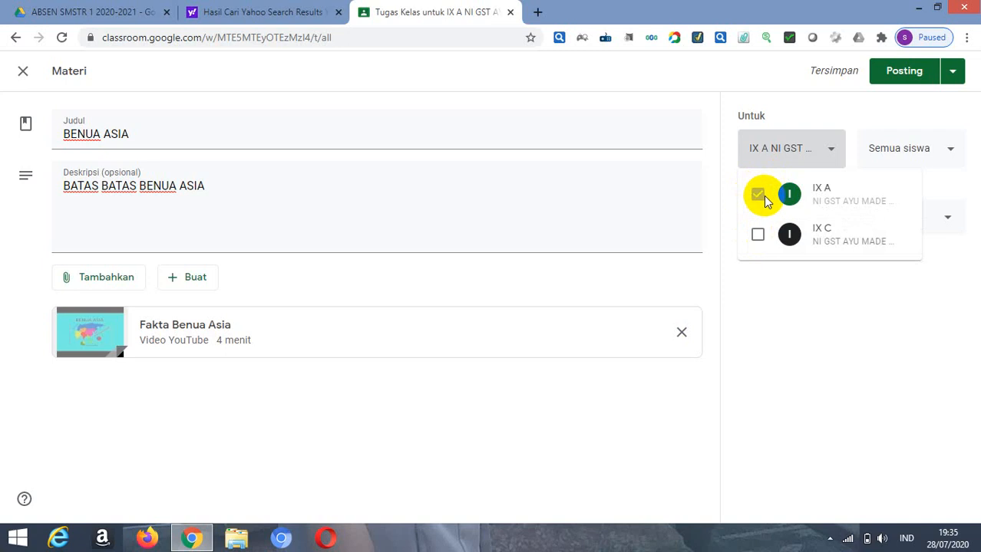
left_click(757, 236)
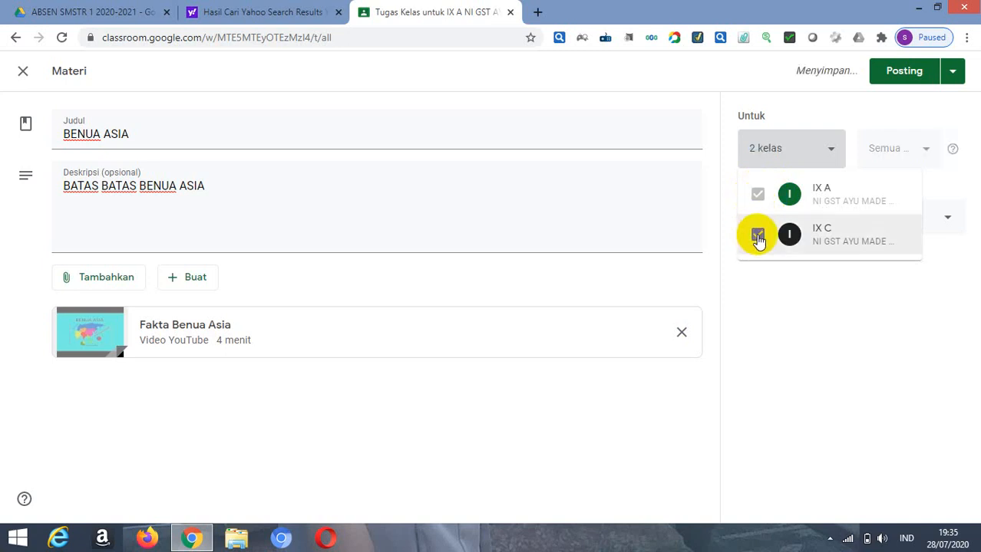
left_click(802, 291)
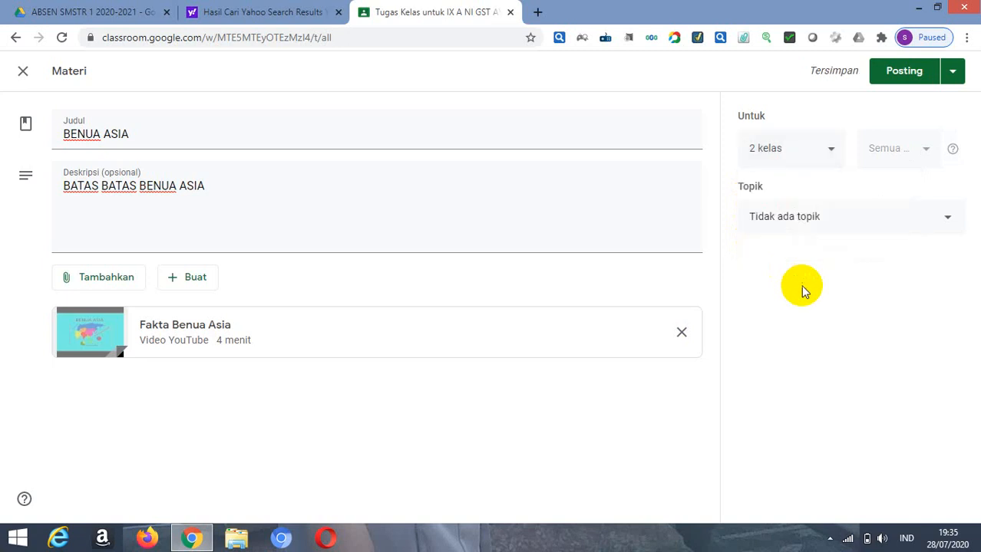
Step: Create a new topic named BENUA for the BENUA ASIA material
left_click(950, 221)
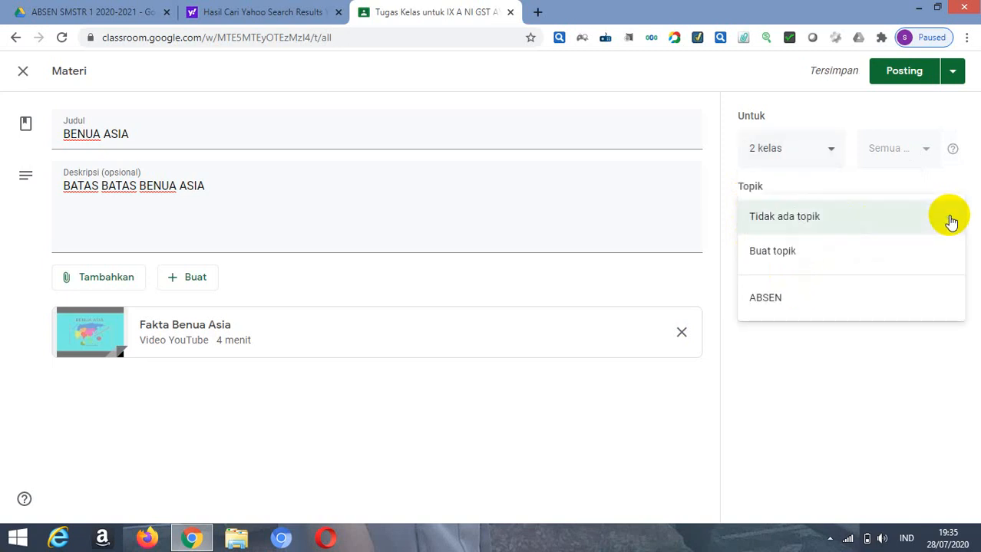
left_click(781, 253)
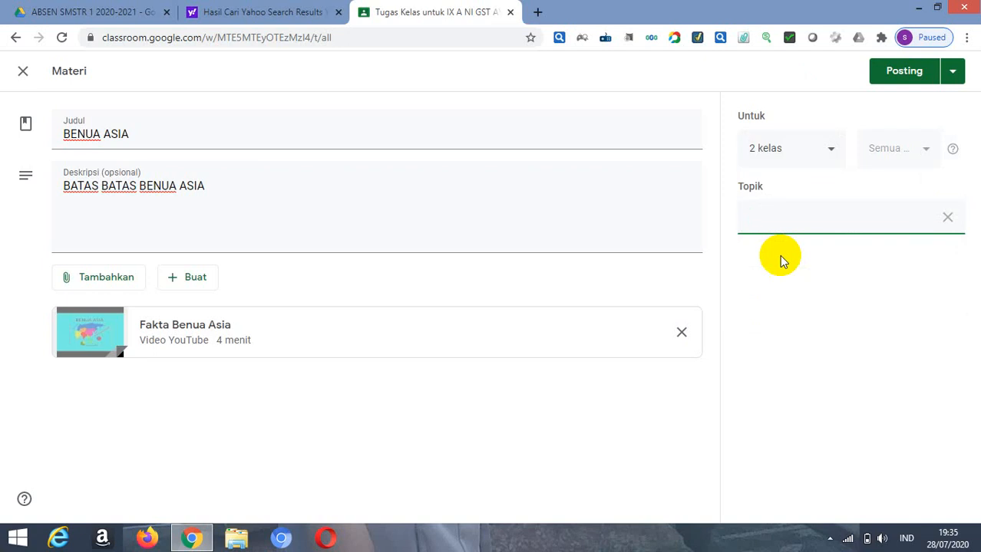
type("BENUA")
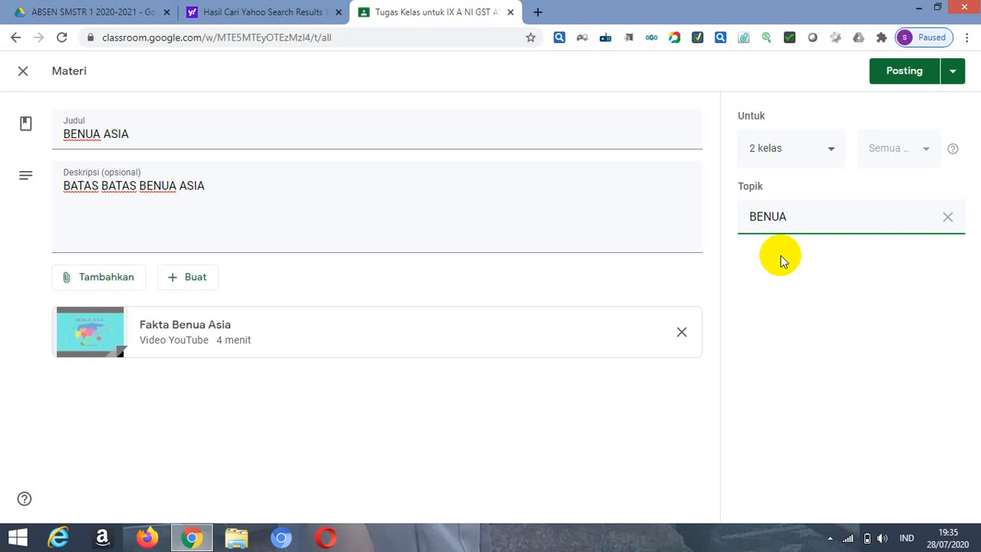
Step: Try to schedule the BENUA ASIA material for both selected classes
left_click(954, 77)
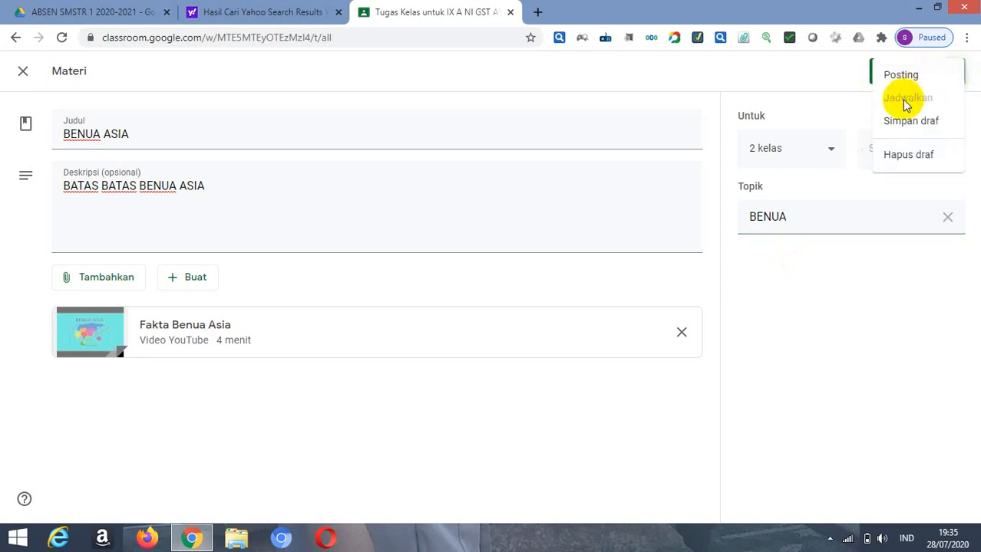
left_click(873, 311)
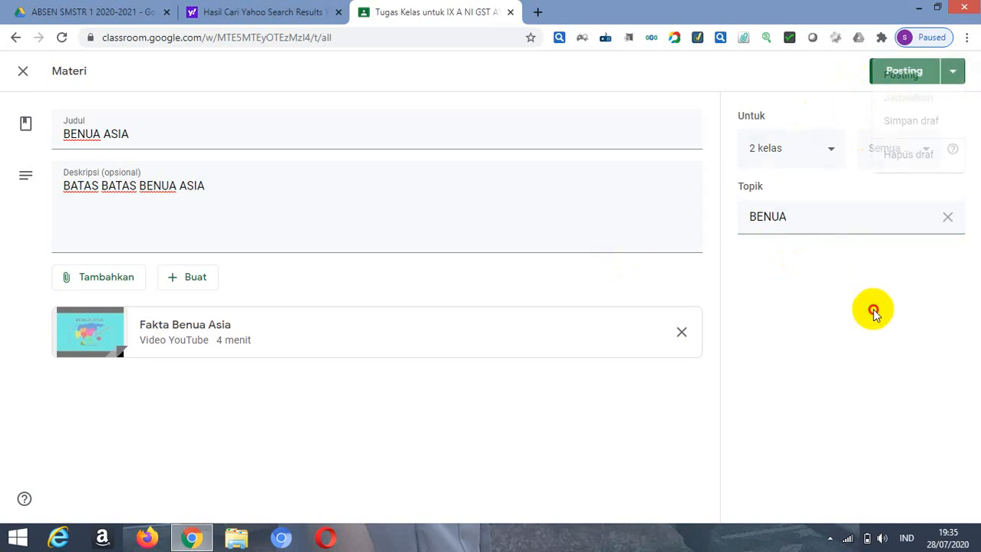
left_click(952, 73)
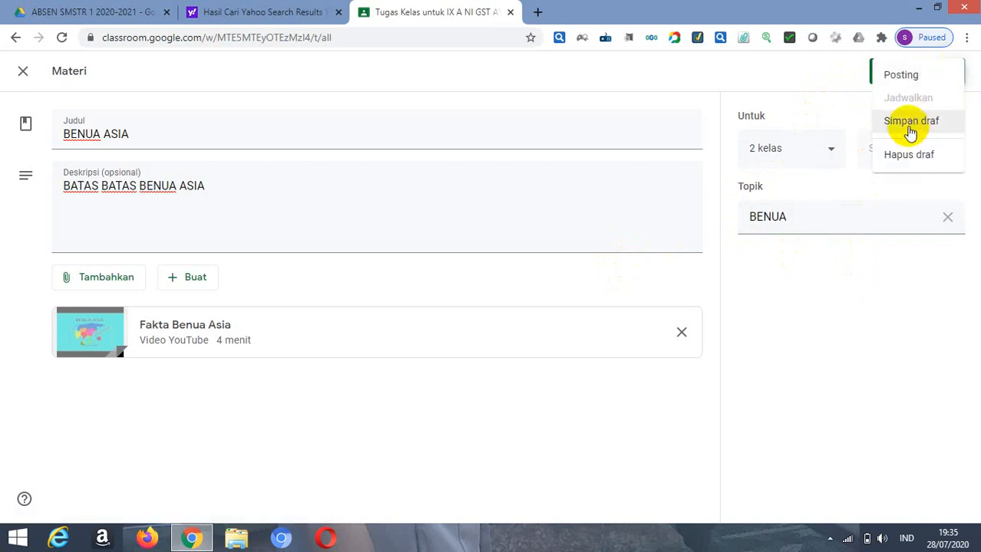
left_click(882, 281)
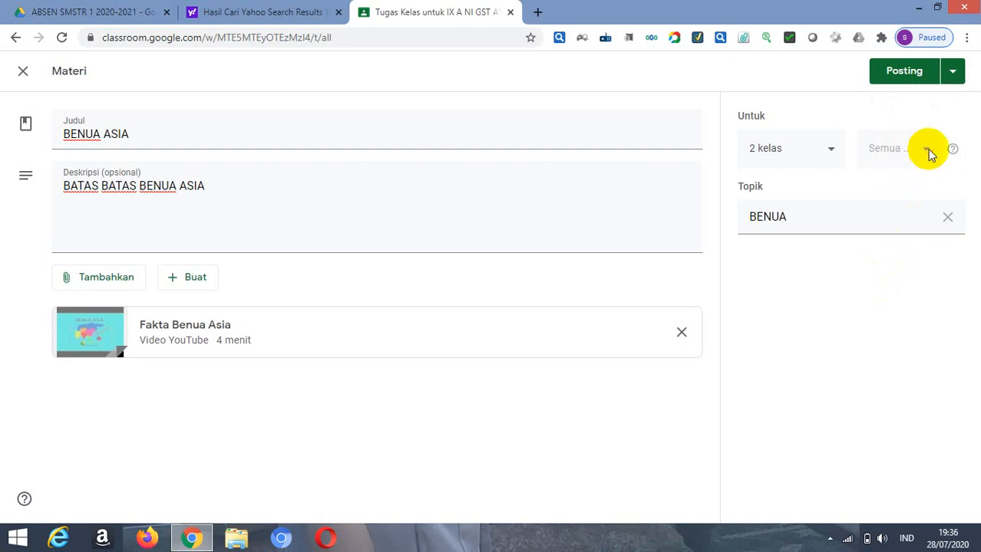
Step: Remove class IX C from the material's recipients and check the class and student selections for IX A
left_click(827, 148)
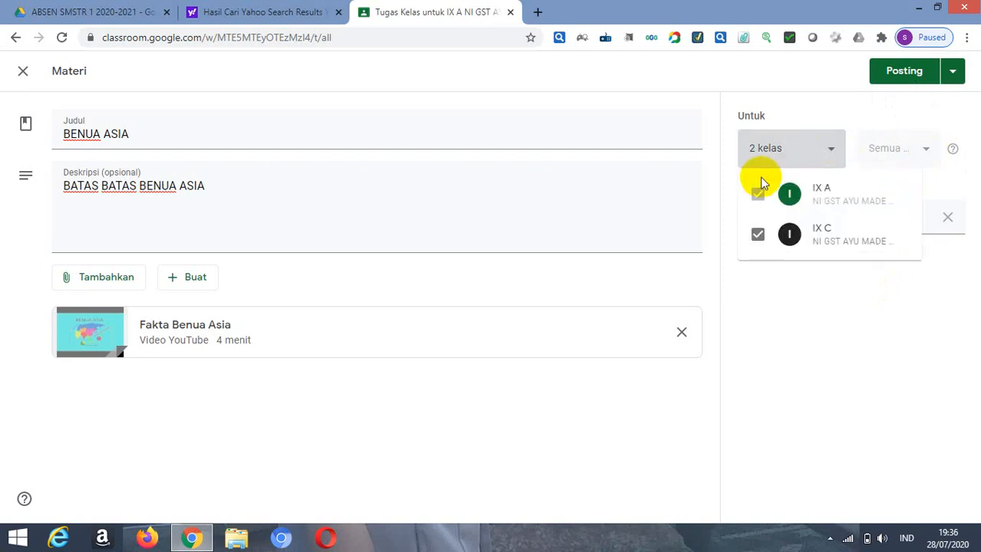
left_click(757, 234)
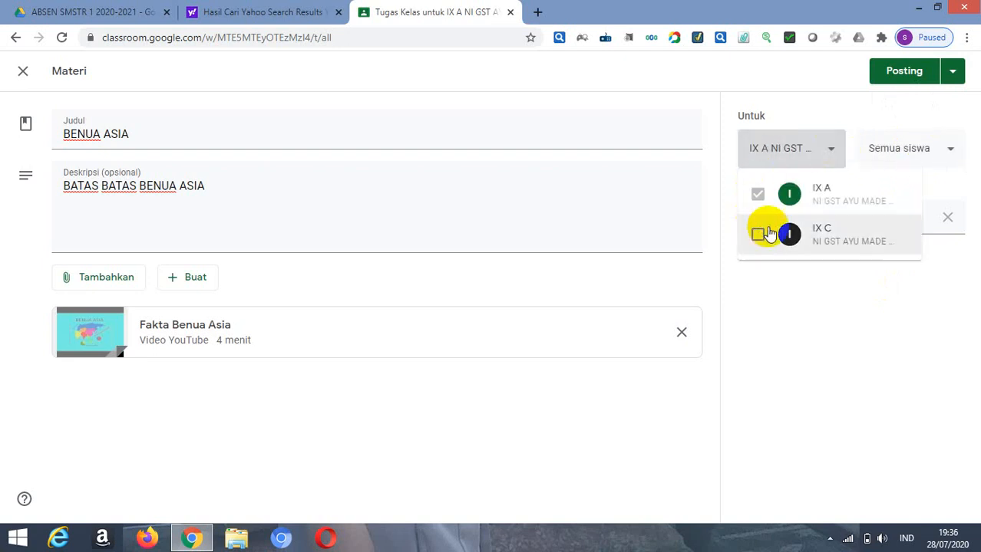
left_click(952, 148)
left_click(951, 149)
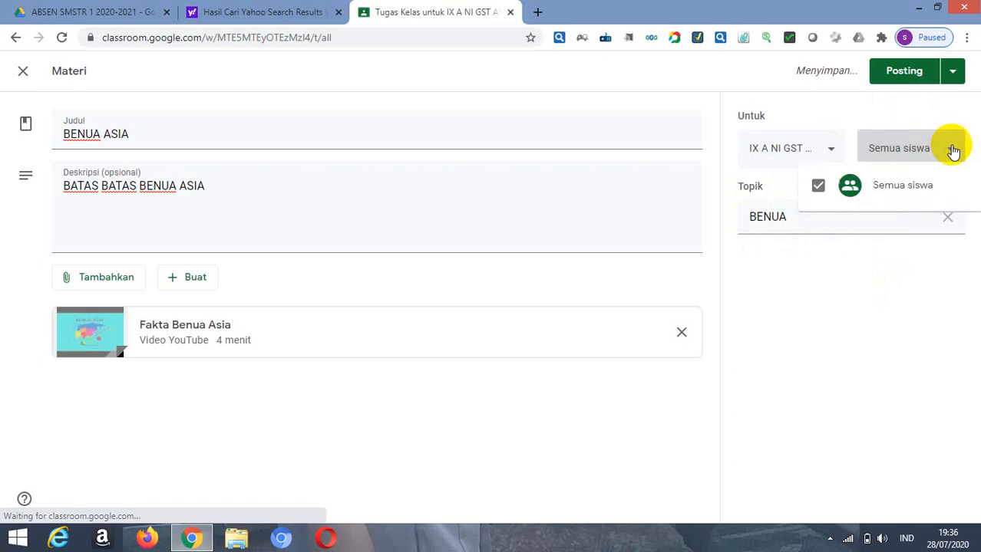
left_click(951, 150)
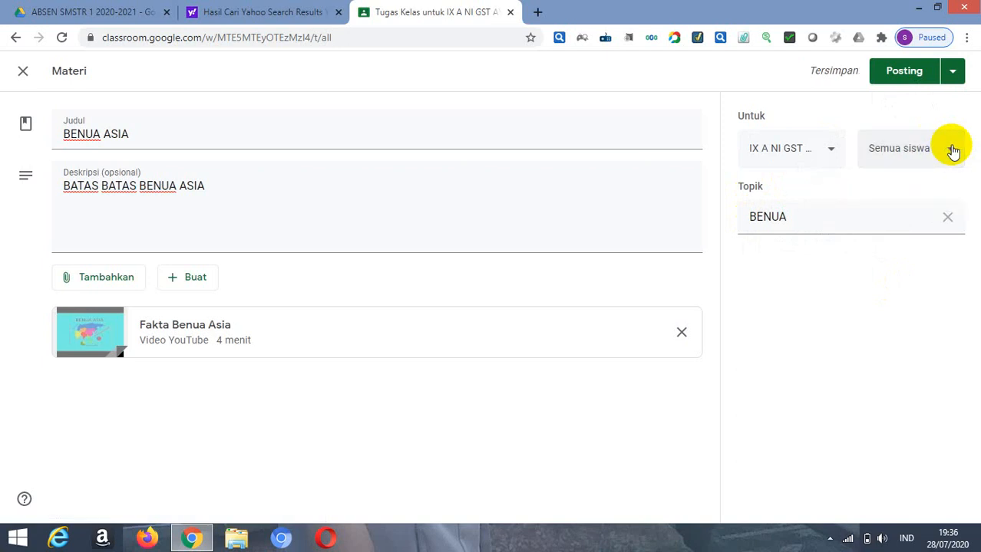
left_click(833, 153)
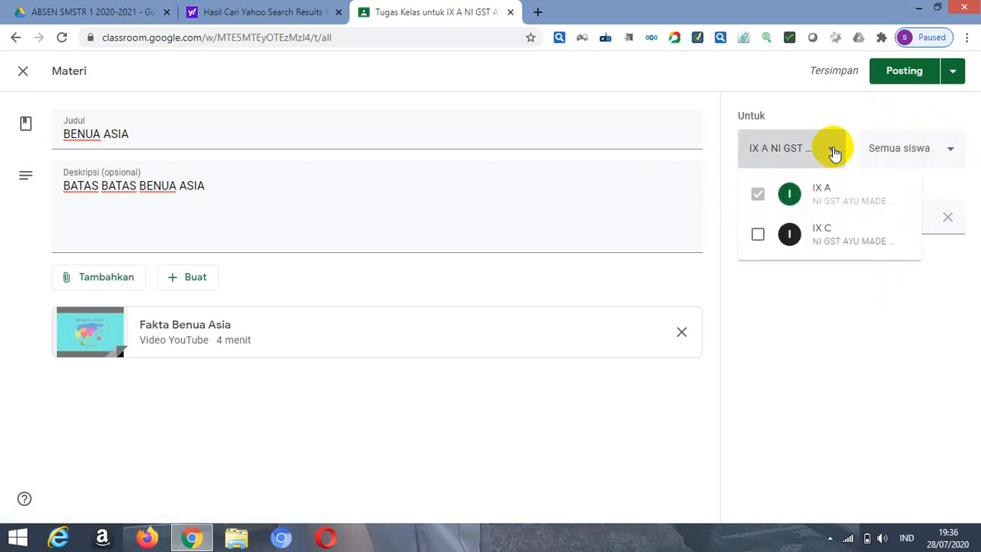
left_click(758, 197)
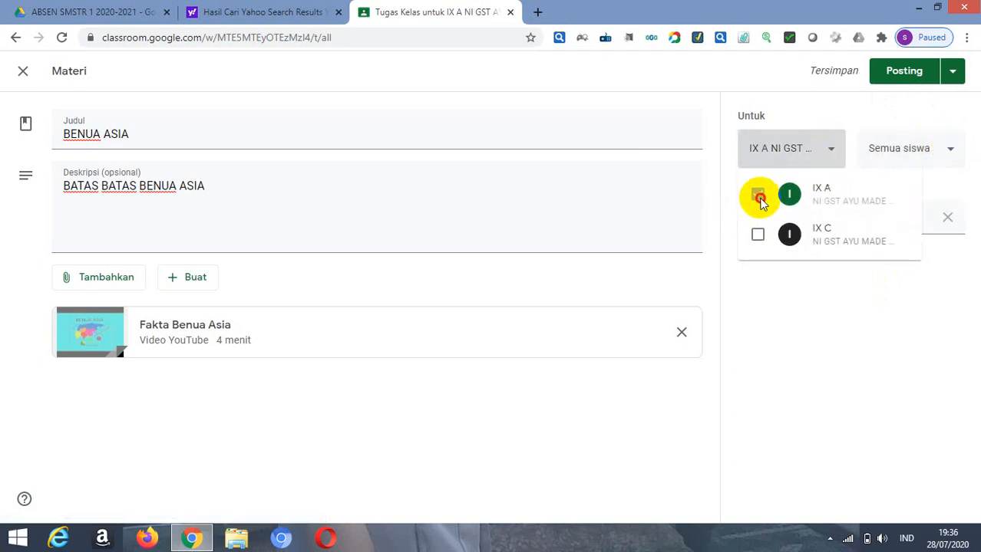
left_click(838, 332)
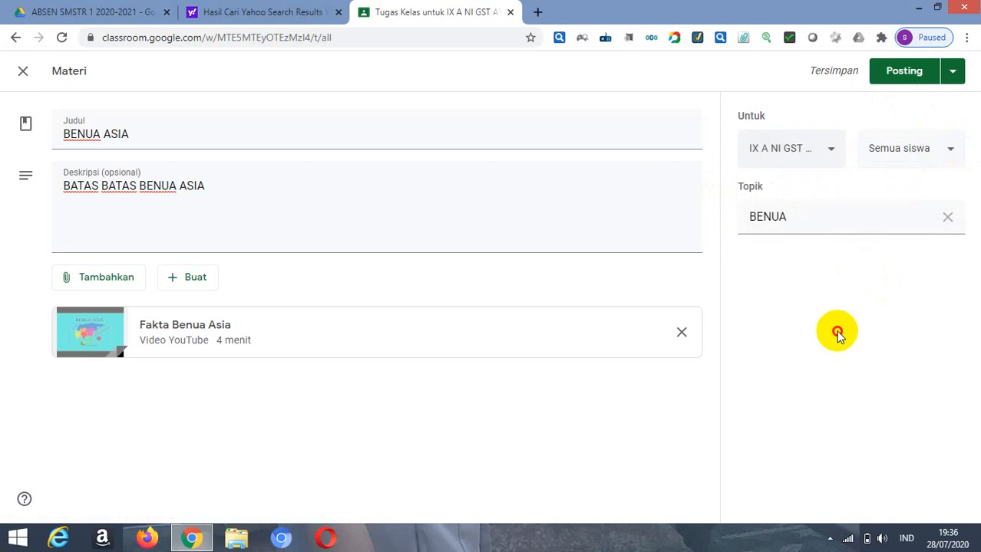
Step: Schedule the BENUA ASIA material to be posted on 30 Jul 2020 at 08.00, and minimize the browser window
left_click(952, 73)
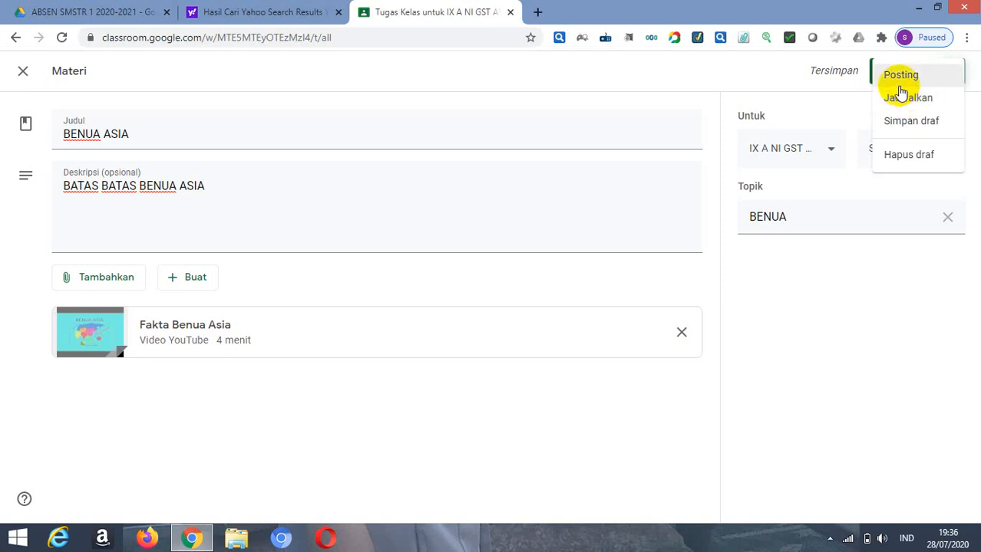
left_click(903, 101)
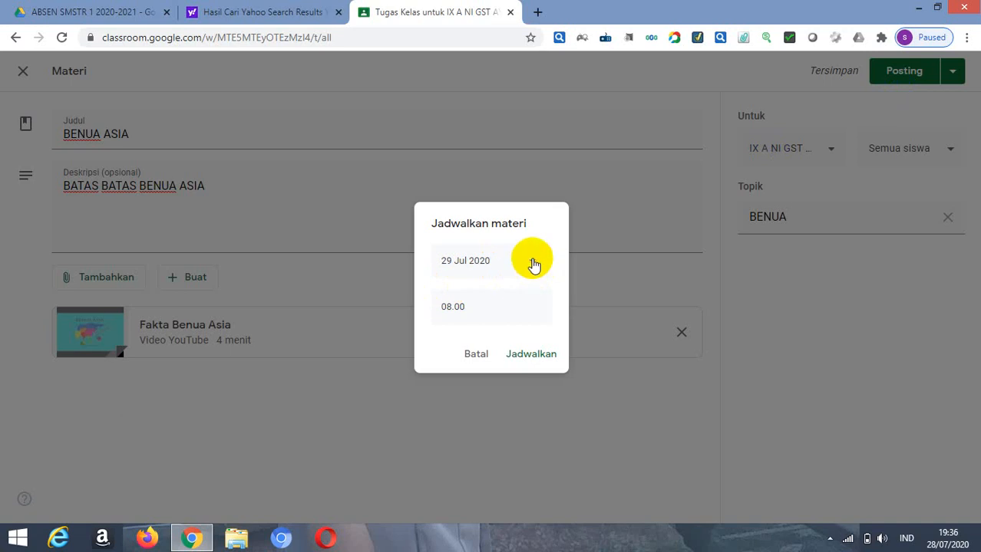
left_click(534, 265)
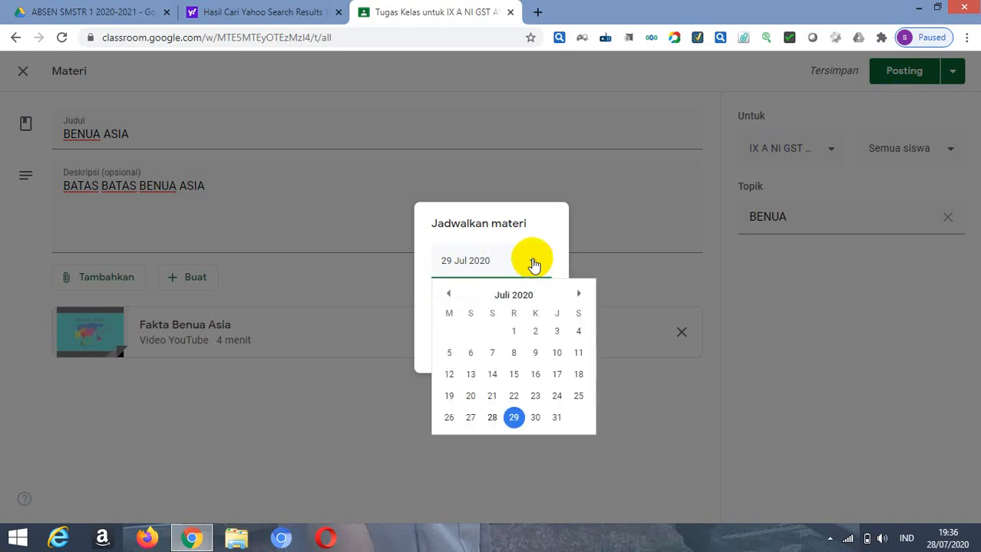
left_click(535, 419)
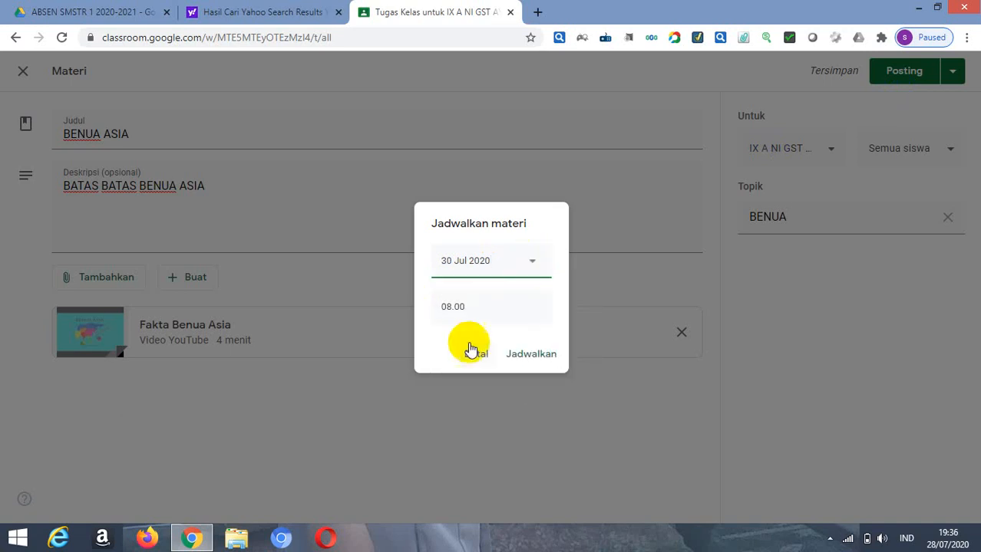
left_click(525, 355)
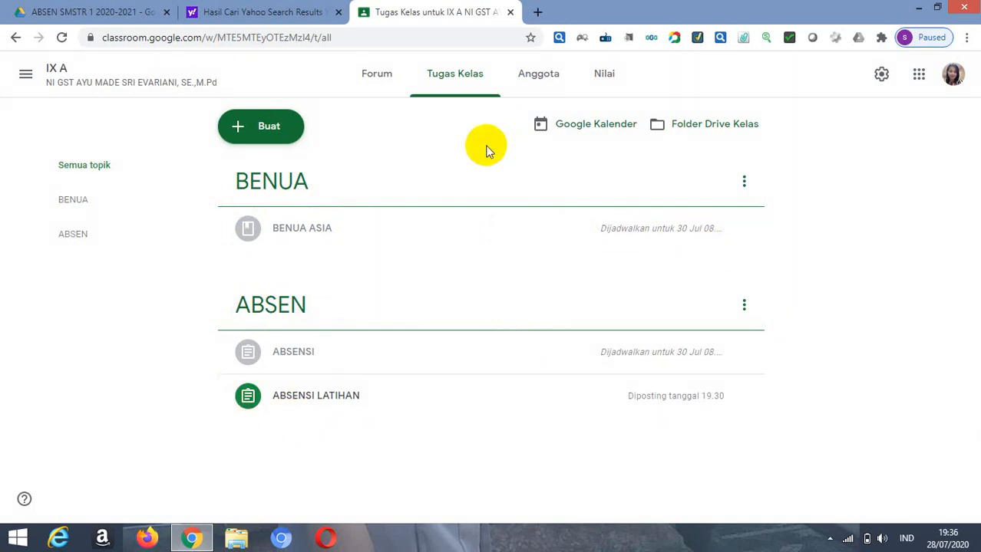
left_click(920, 8)
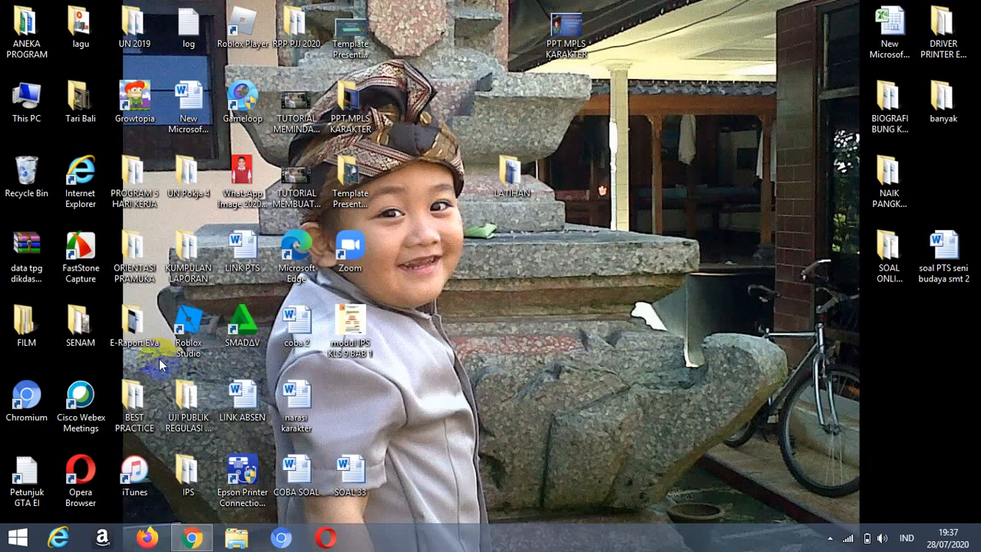